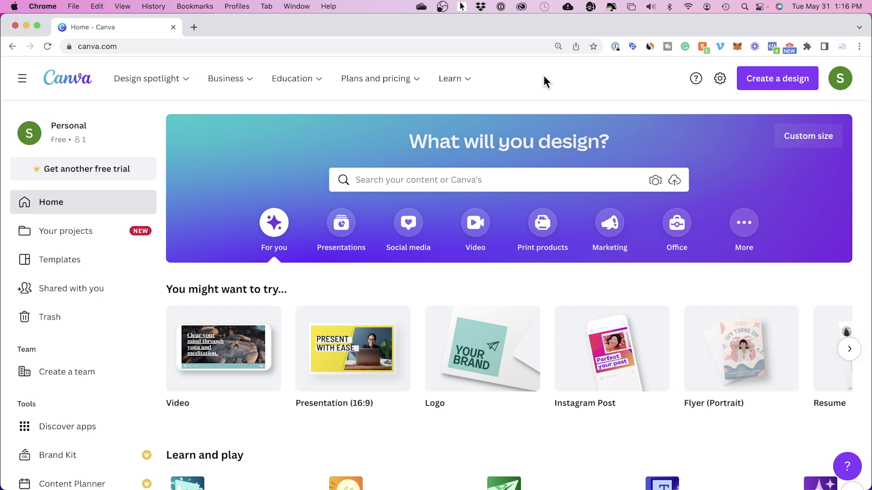
# Create a blank Video design from the Video category on the home page.
pyautogui.click(480, 237)
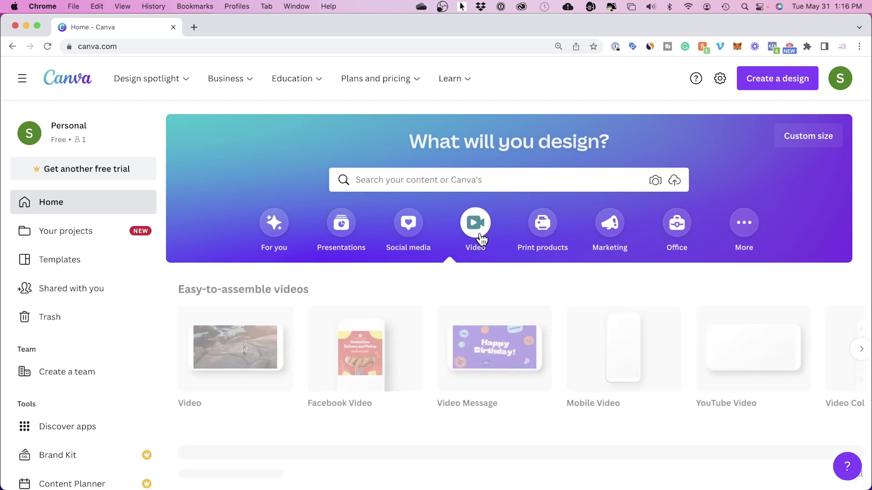
pyautogui.click(204, 348)
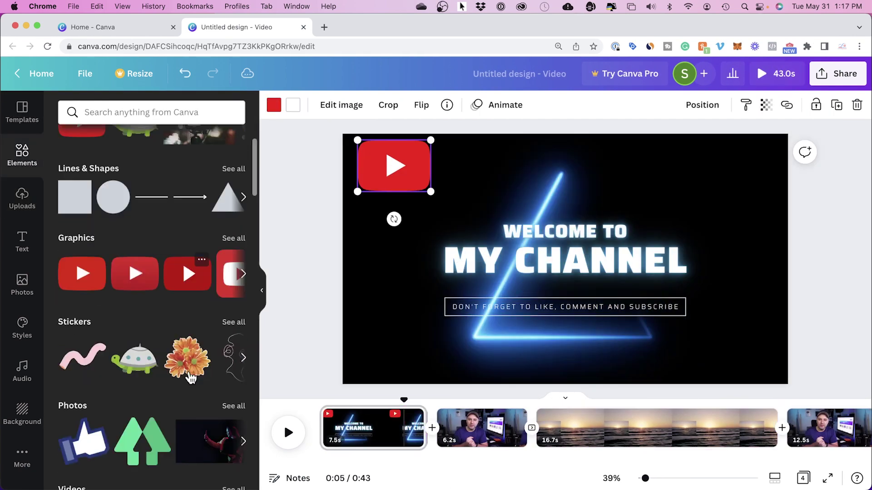
pyautogui.scroll(-15, 191, 377)
pyautogui.scroll(5, 203, 255)
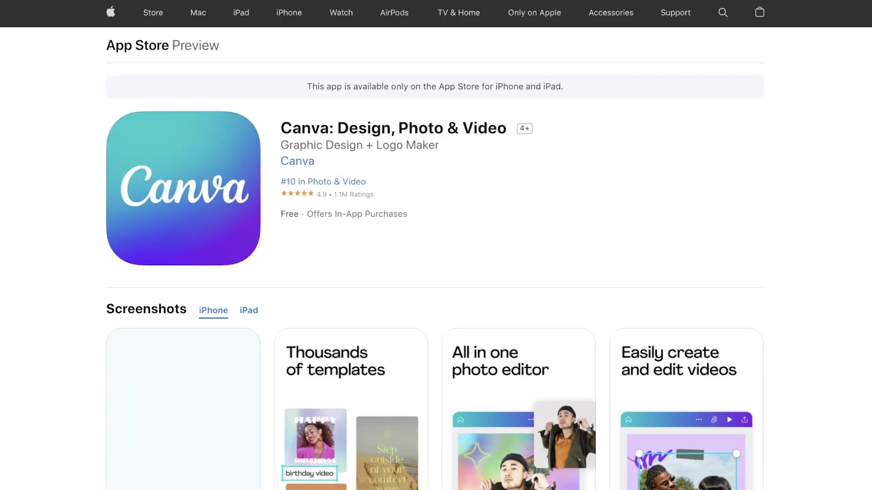
# Examine the iPad screenshots and app details on Canva's App Store preview page.
pyautogui.scroll(-1, 436, 245)
pyautogui.click(251, 290)
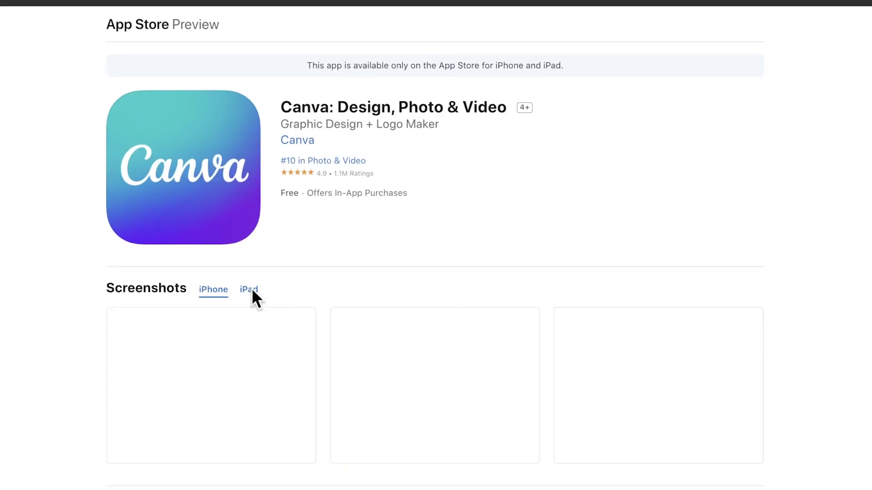
pyautogui.scroll(-4, 436, 246)
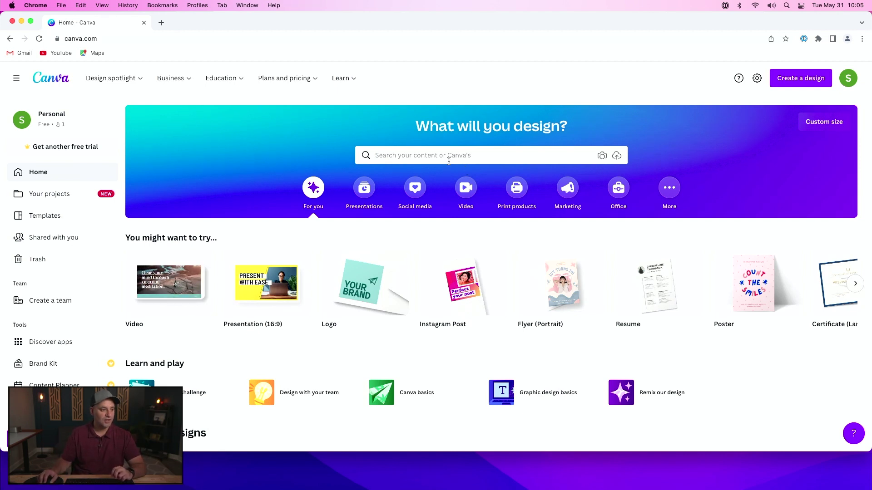
# Create a blank 1920 × 1080 px Video design from the easy-to-assemble video formats.
pyautogui.click(463, 191)
pyautogui.moveTo(186, 286)
pyautogui.moveTo(255, 286)
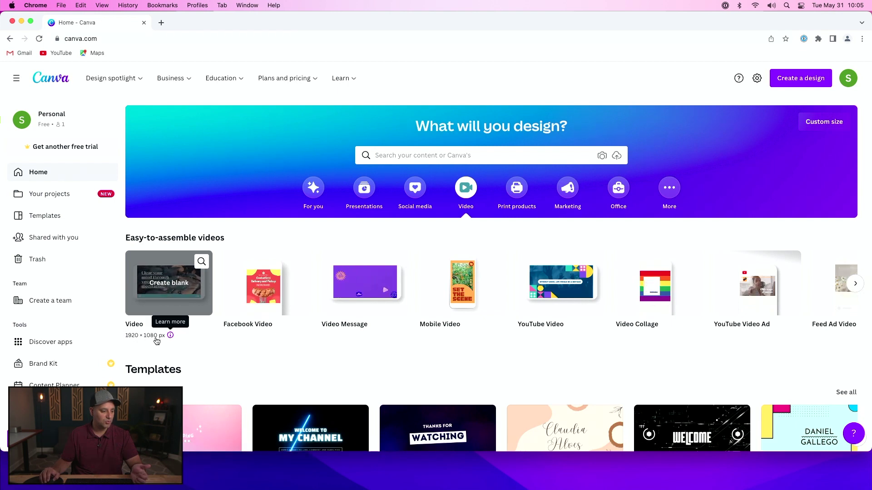
pyautogui.moveTo(438, 295)
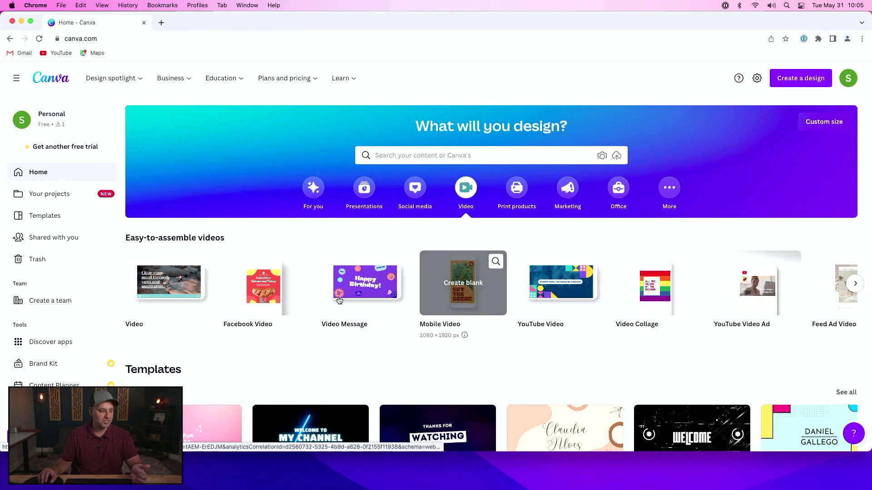
pyautogui.click(187, 295)
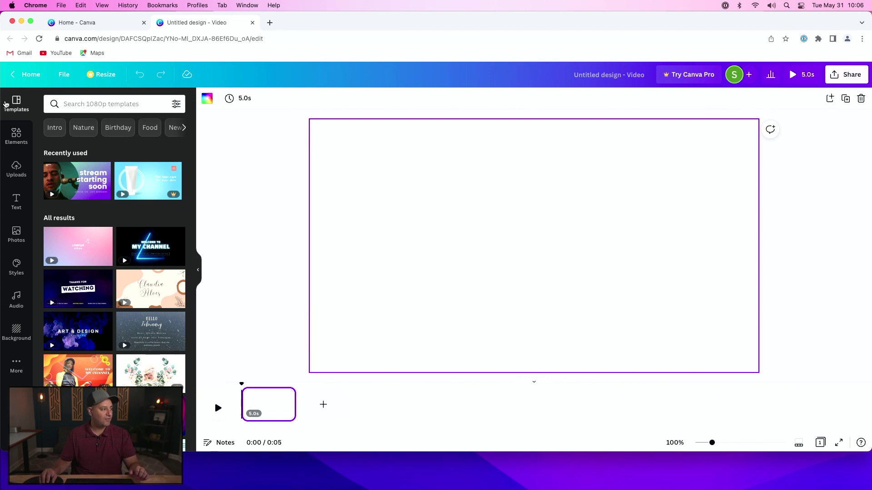
# Open the uploaded video clips in the media library of the new design.
pyautogui.click(16, 139)
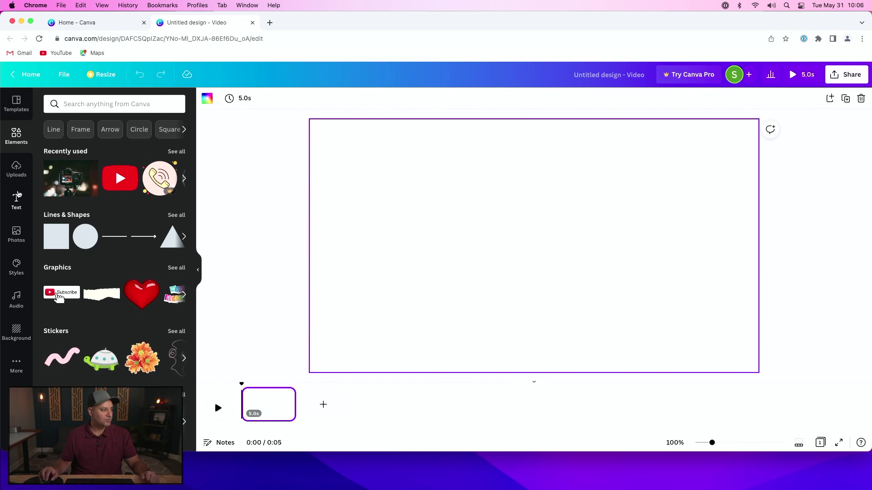
pyautogui.click(16, 172)
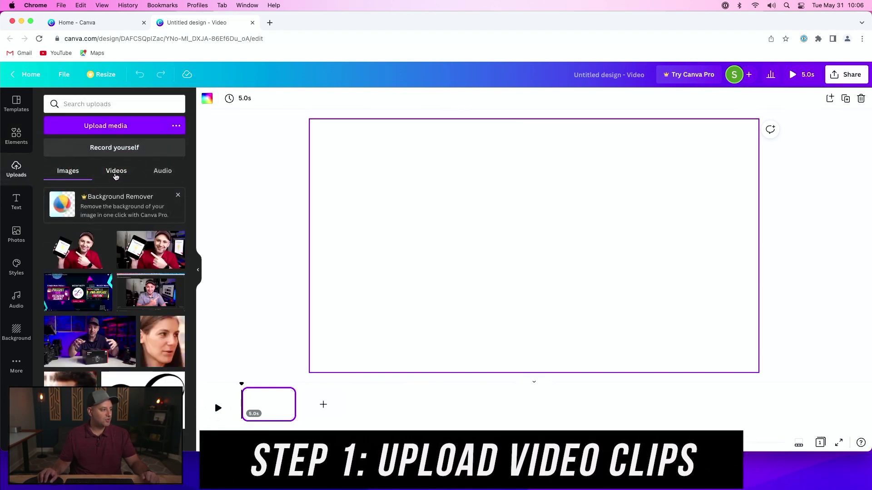
pyautogui.click(116, 174)
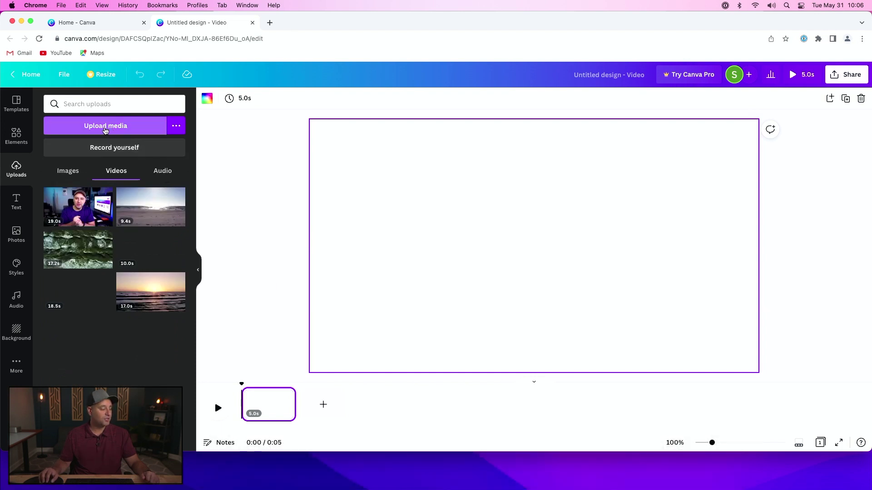
pyautogui.click(97, 128)
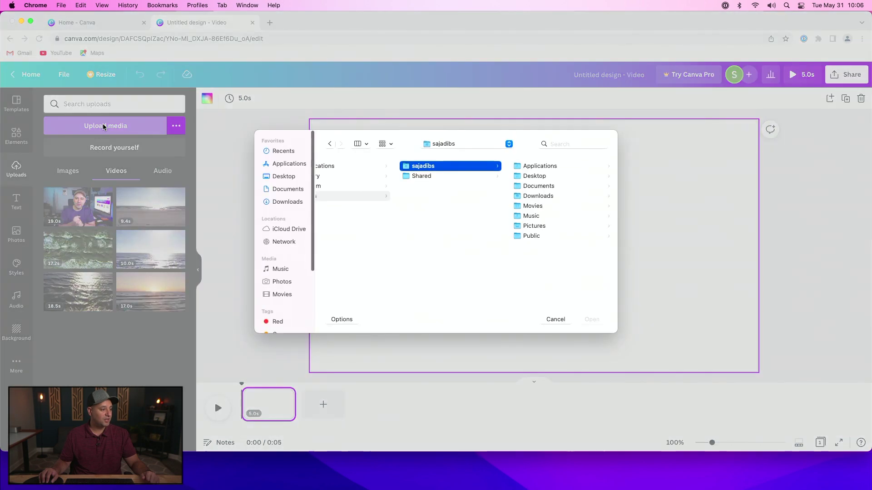
pyautogui.click(297, 177)
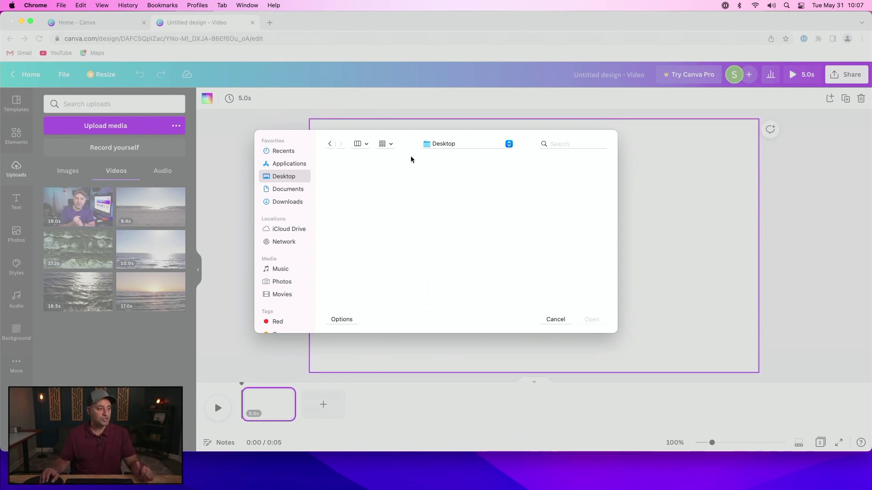
pyautogui.click(560, 320)
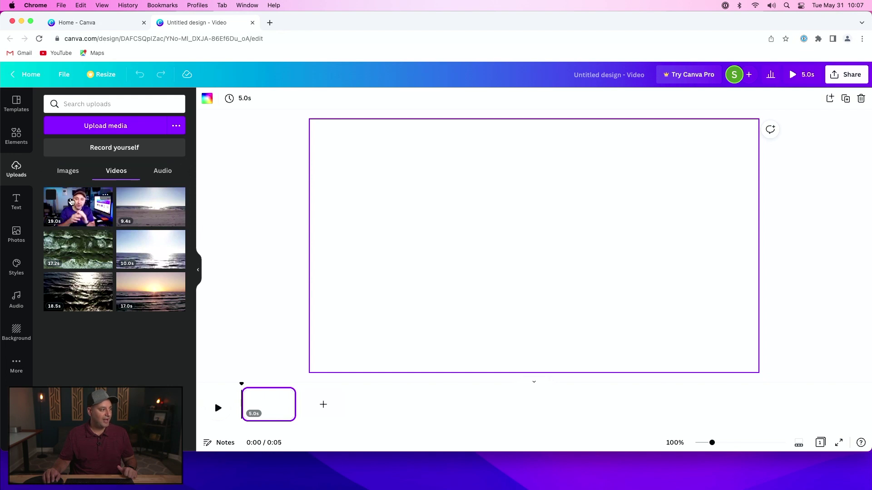
# Fill three timeline pages in order with the 19.0 s presenter clip, the 9.4 s beach clip and the 18.5 s dark-water clip.
pyautogui.moveTo(70, 203); pyautogui.dragTo(259, 402)
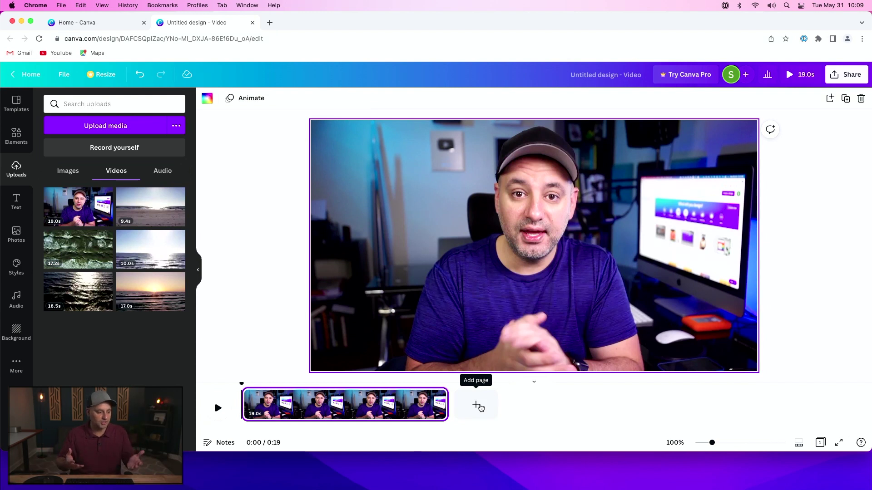
pyautogui.click(476, 405)
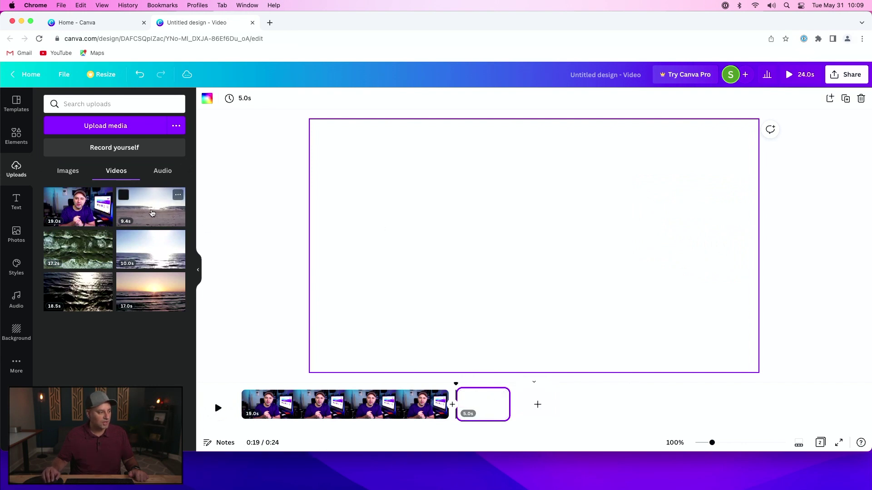
pyautogui.moveTo(140, 209); pyautogui.dragTo(329, 178)
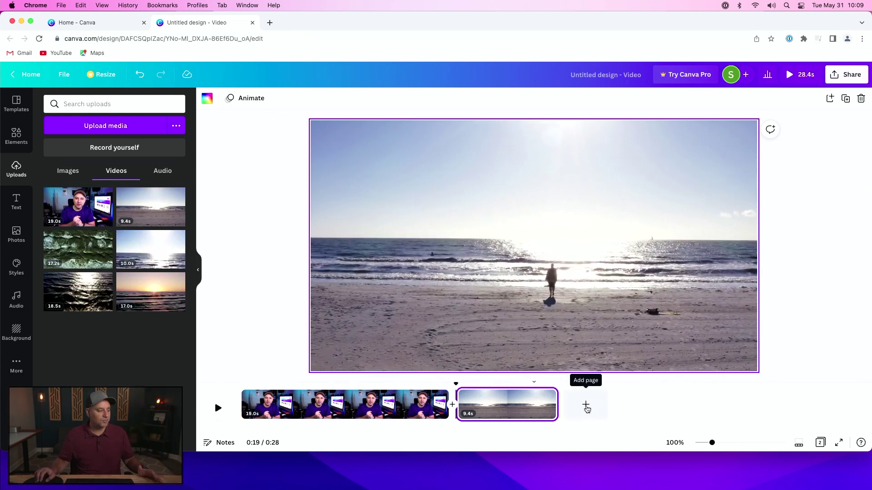
pyautogui.moveTo(79, 296); pyautogui.dragTo(574, 402)
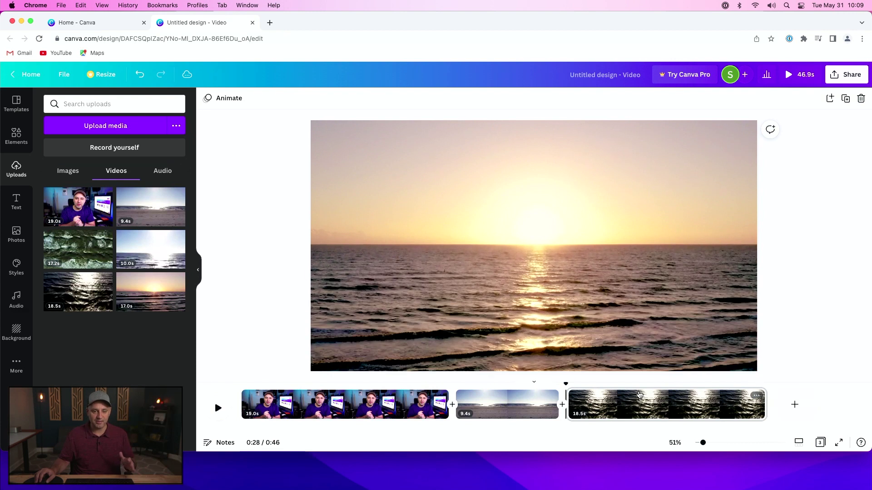
pyautogui.press('super+z')
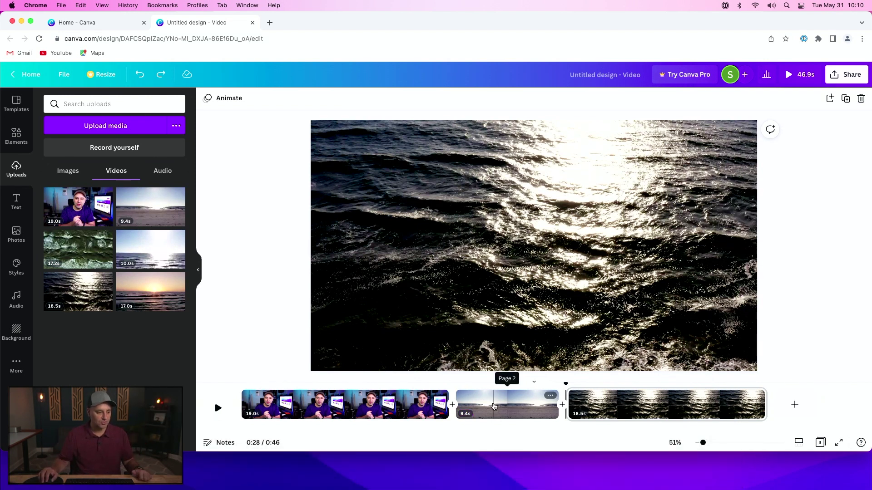
# Move the beach clip to the start of the timeline and preview the presenter clip up to about 24 seconds.
pyautogui.moveTo(499, 406); pyautogui.dragTo(423, 399)
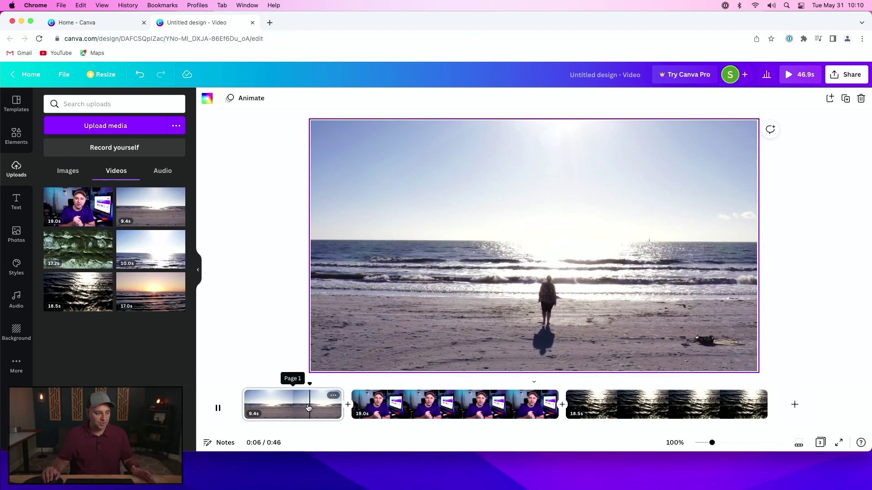
pyautogui.click(216, 410)
pyautogui.click(393, 382)
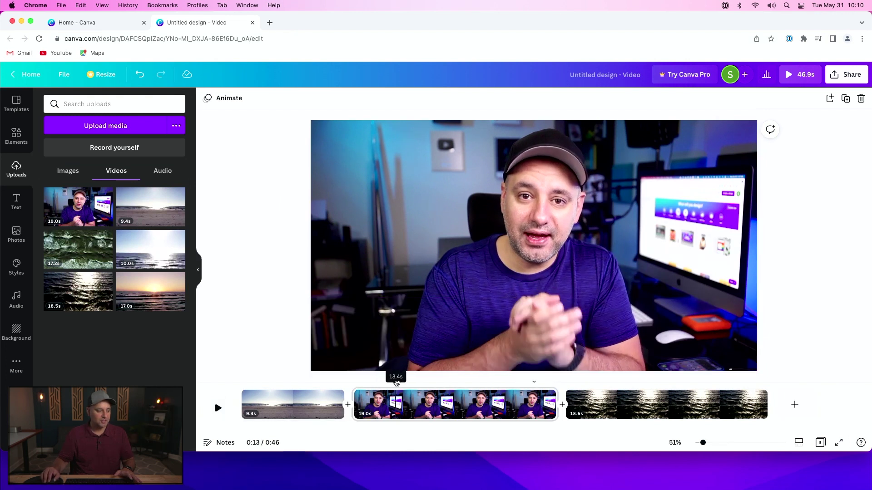
pyautogui.moveTo(434, 382); pyautogui.dragTo(509, 383)
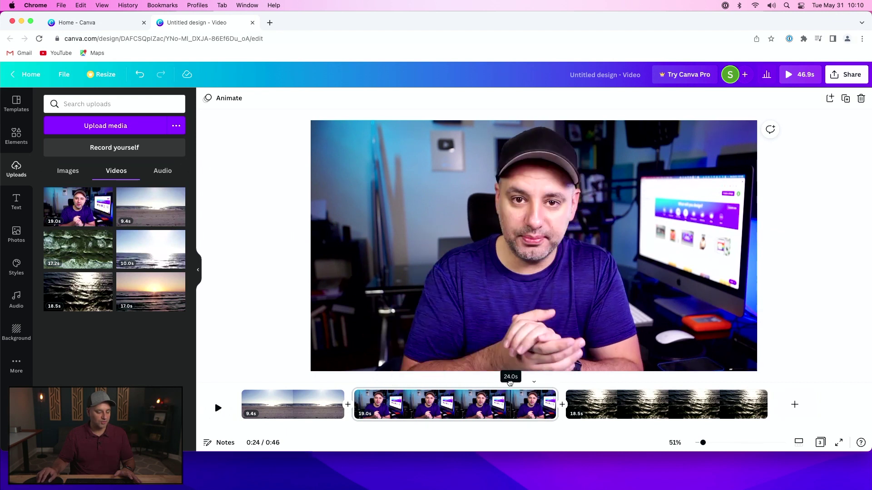
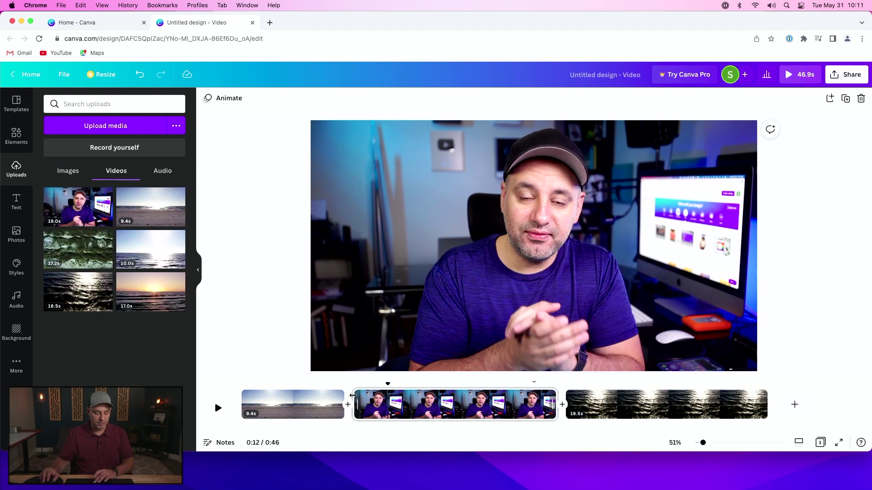
# Trim the beginning of the presenter clip at the 12-second mark of the timeline, shortening the clip to 15.6 s.
pyautogui.moveTo(703, 443); pyautogui.dragTo(702, 445)
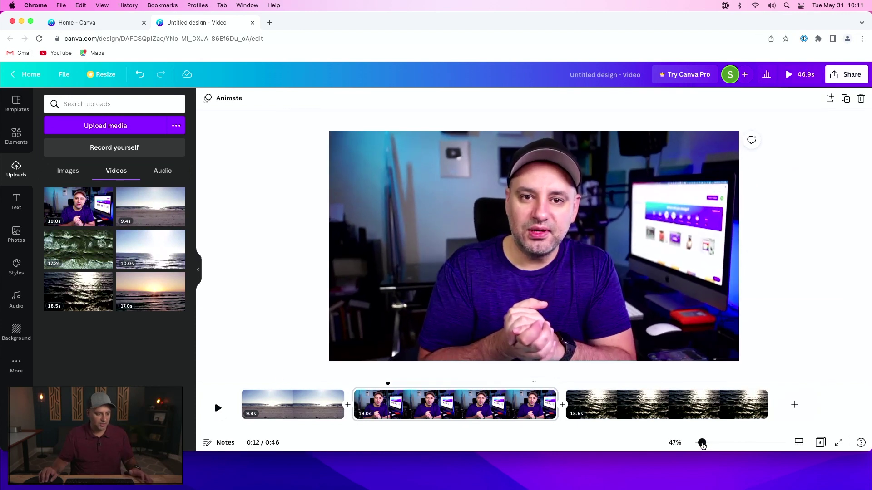
pyautogui.click(799, 447)
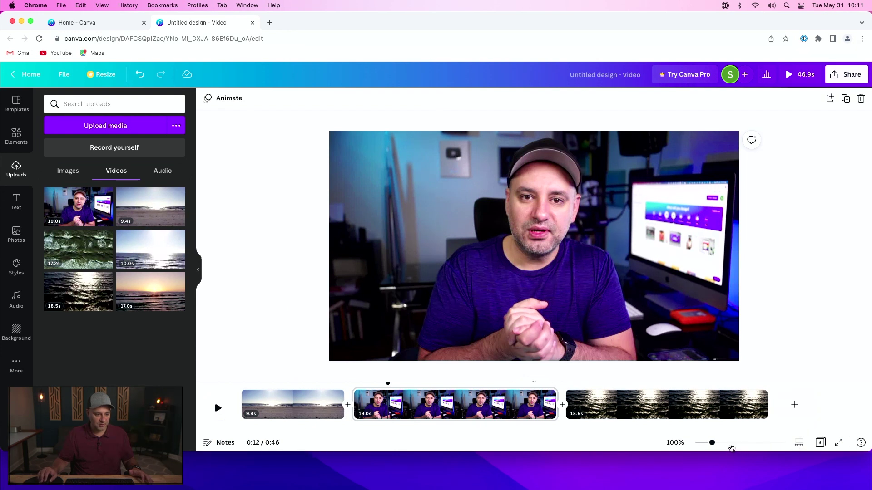
pyautogui.moveTo(713, 445); pyautogui.dragTo(722, 443)
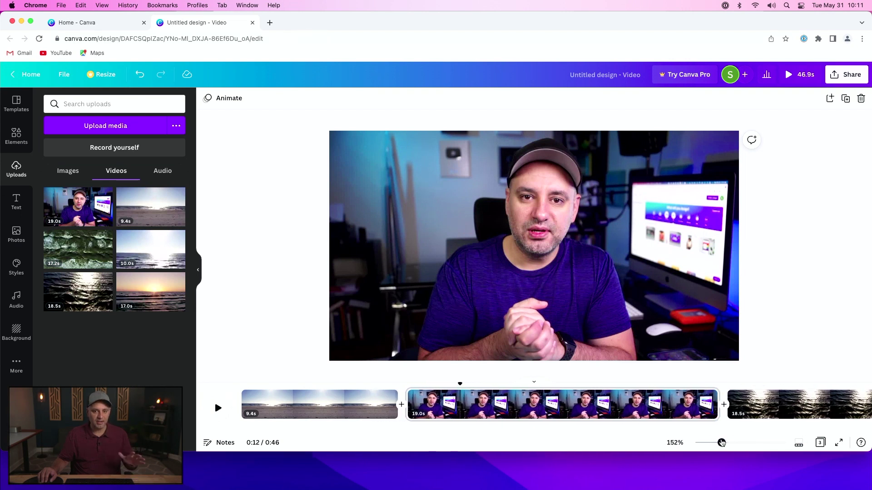
pyautogui.moveTo(722, 444); pyautogui.dragTo(724, 444)
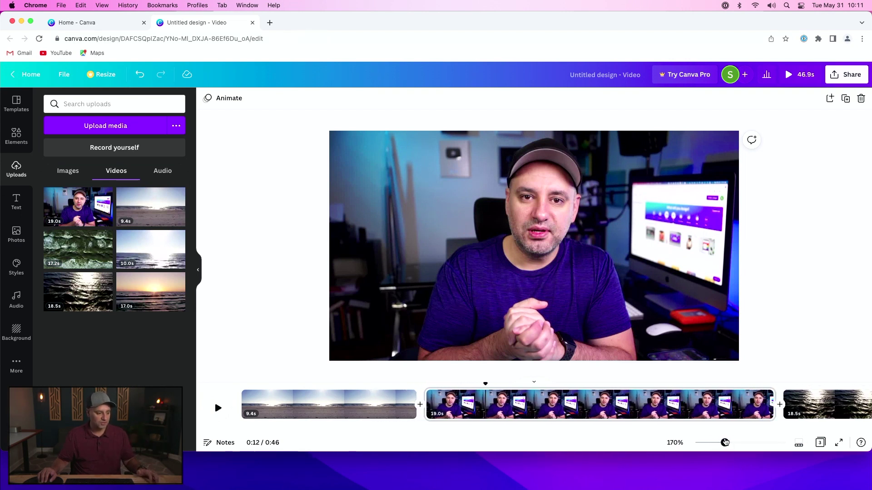
pyautogui.moveTo(483, 383)
pyautogui.mouseDown()
pyautogui.moveTo(453, 383)
pyautogui.moveTo(483, 383)
pyautogui.mouseUp()
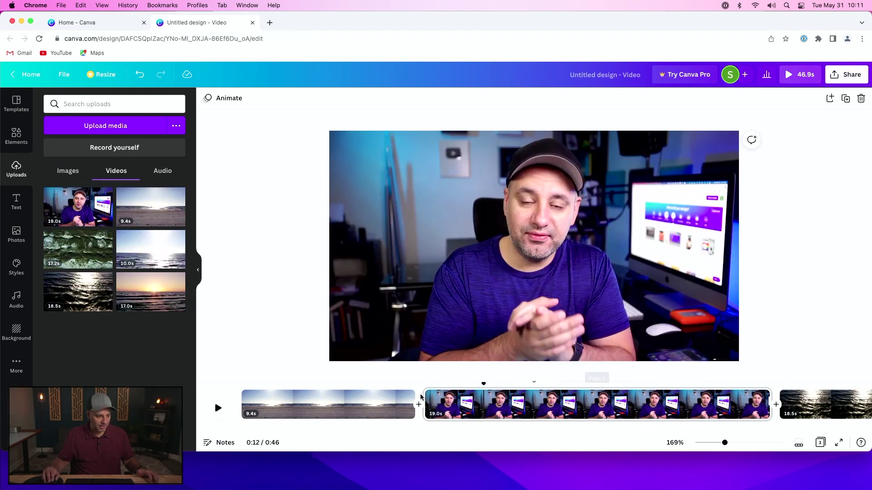
pyautogui.moveTo(424, 395); pyautogui.dragTo(485, 395)
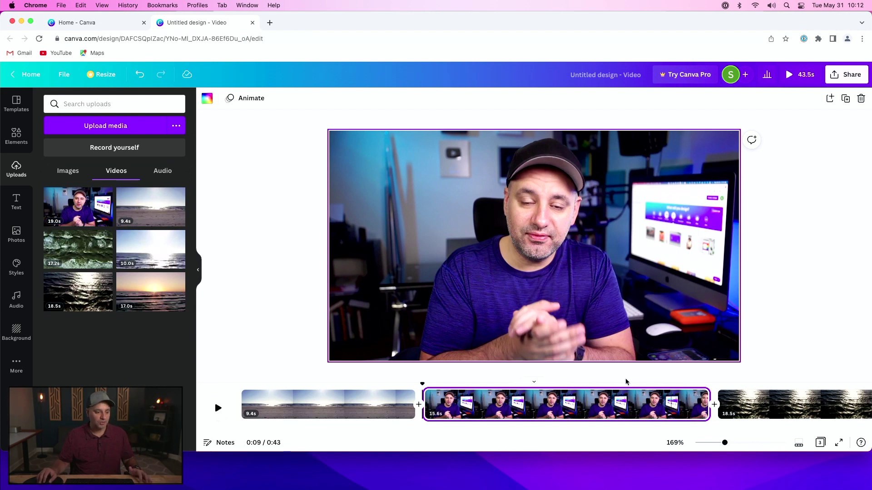
# Trim the end of the presenter clip at the 23-second mark of the timeline, leaving it 14.2 s long.
pyautogui.moveTo(422, 384); pyautogui.dragTo(679, 391)
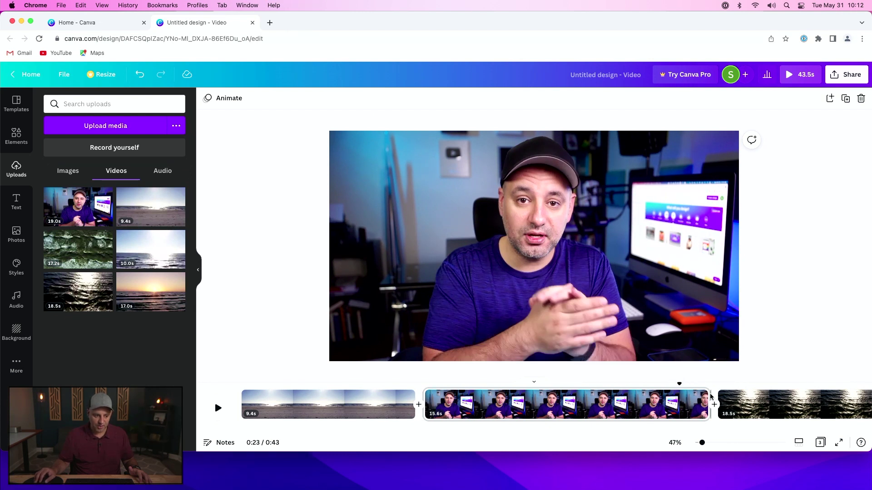
pyautogui.moveTo(708, 394); pyautogui.dragTo(682, 395)
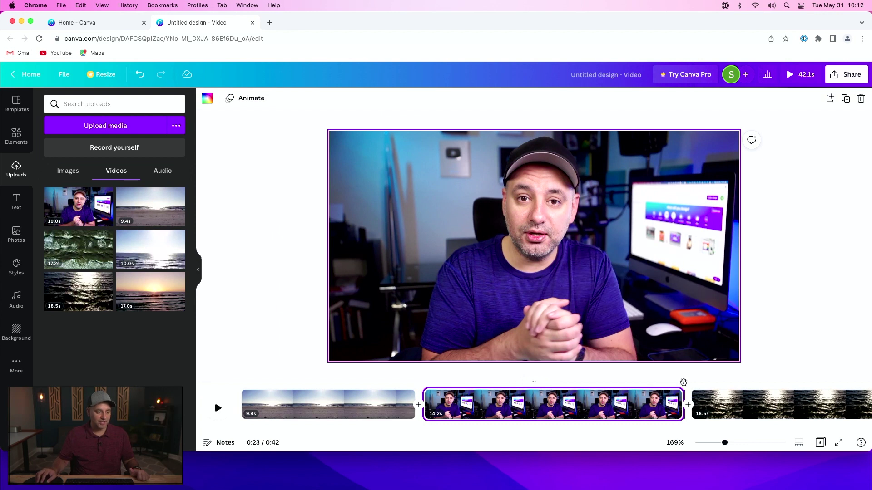
# Split the presenter clip into two pages at the 16-second mark of the timeline.
pyautogui.click(545, 408)
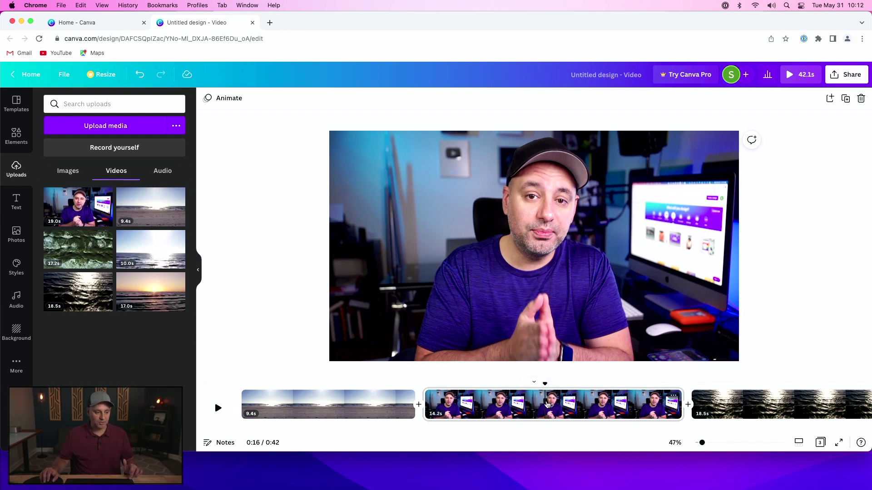
pyautogui.rightClick(547, 405)
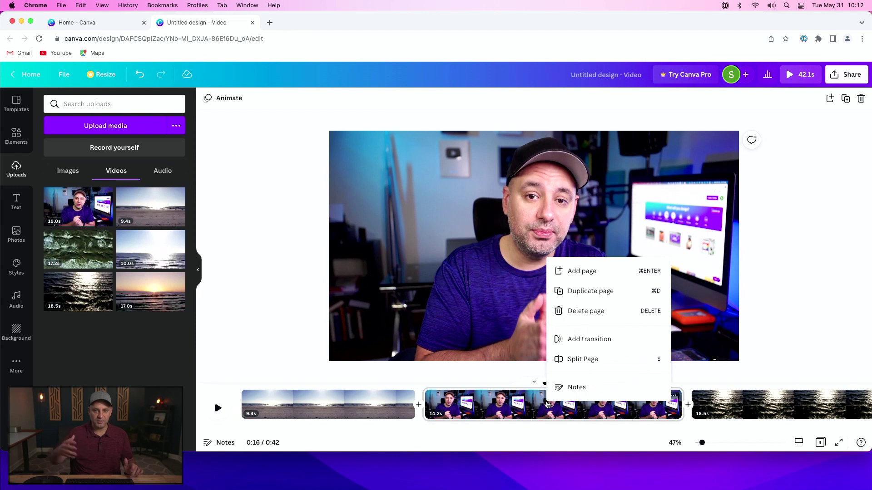
pyautogui.rightClick(546, 405)
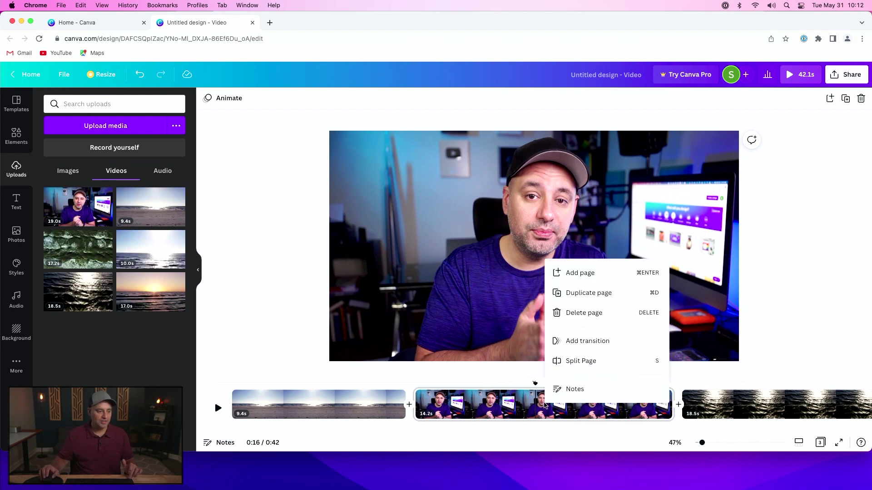
pyautogui.click(580, 361)
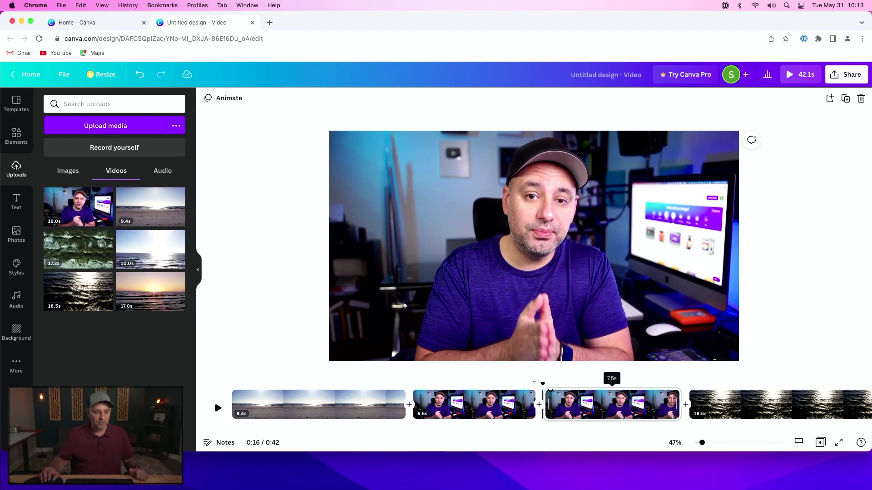
# Trim the start of the second presenter clip, leaving it 6.5 s long, and split it at the 17-second mark of the timeline.
pyautogui.moveTo(548, 393); pyautogui.dragTo(565, 392)
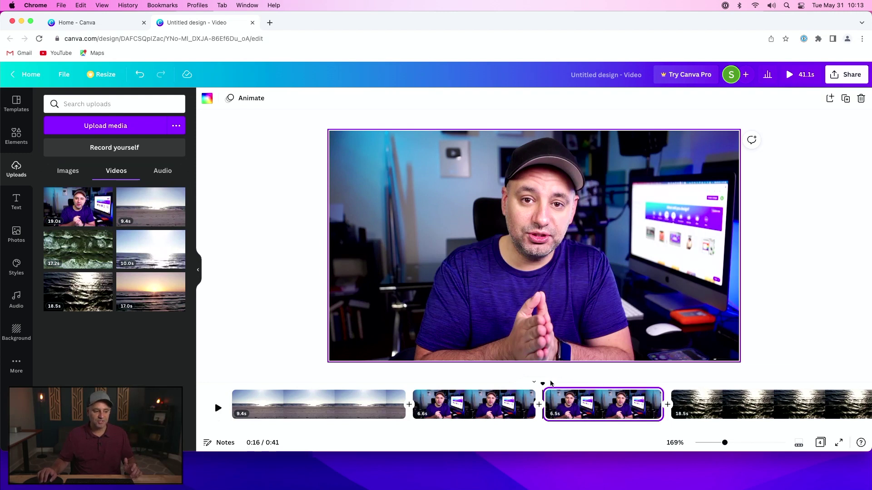
pyautogui.moveTo(544, 383); pyautogui.dragTo(573, 383)
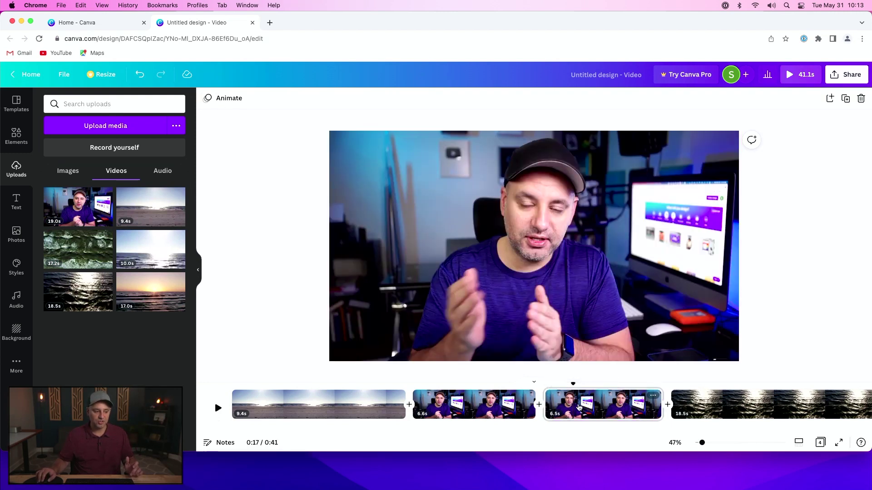
pyautogui.rightClick(577, 405)
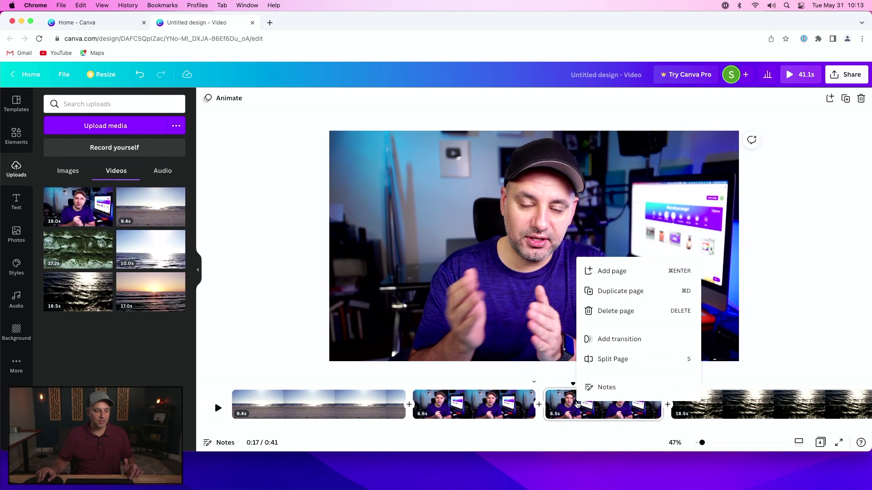
pyautogui.click(612, 360)
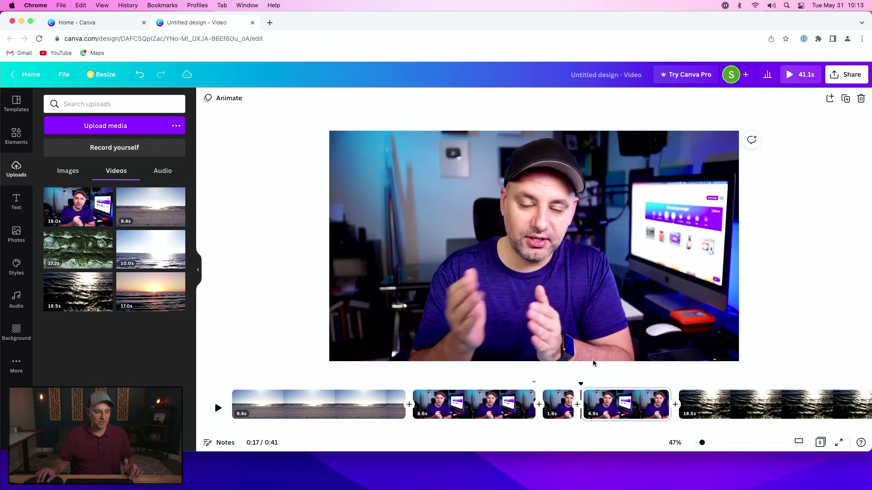
# Split the last presenter clip at about 18.9 s on the timeline and delete the resulting 1.2 s middle piece.
pyautogui.moveTo(583, 385); pyautogui.dragTo(604, 385)
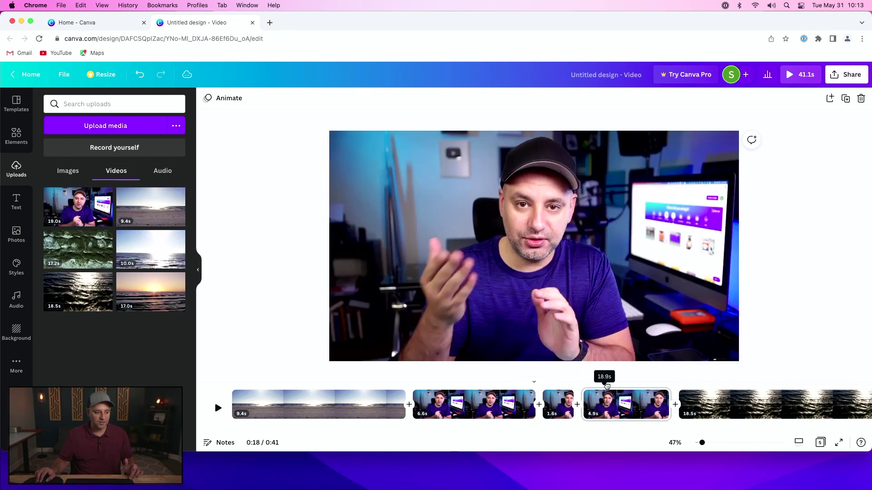
pyautogui.rightClick(610, 405)
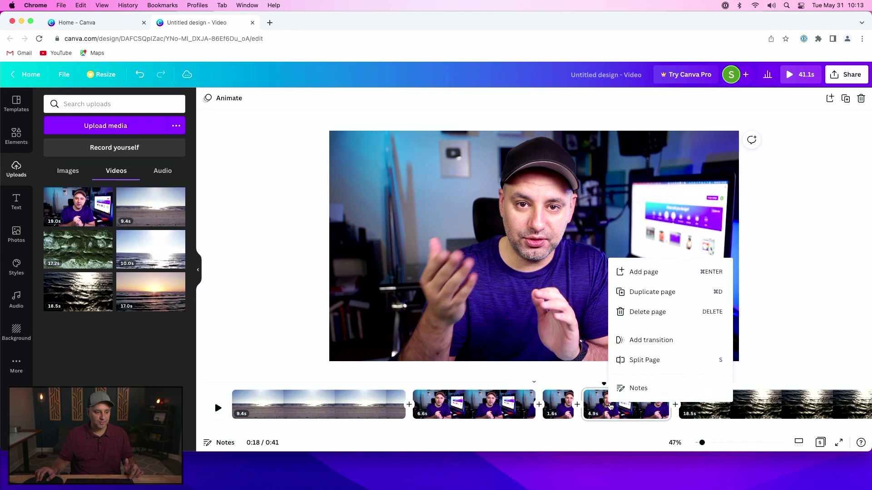
pyautogui.click(633, 361)
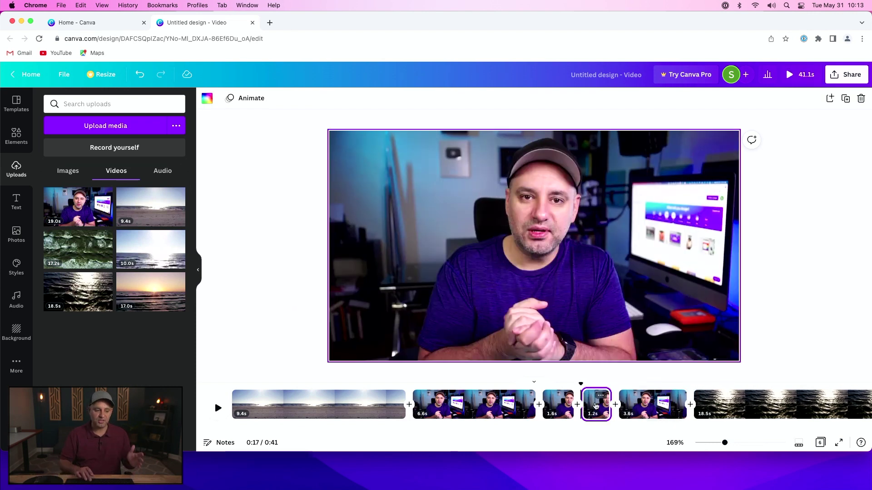
pyautogui.press('Delete')
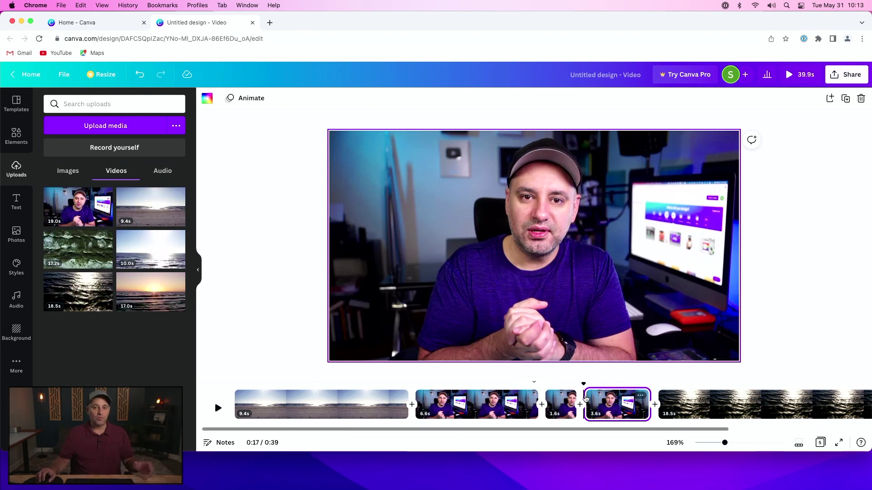
# Insert a blank page between pages 2 and 3 in the grid view, and delete it again from the timeline.
pyautogui.click(821, 443)
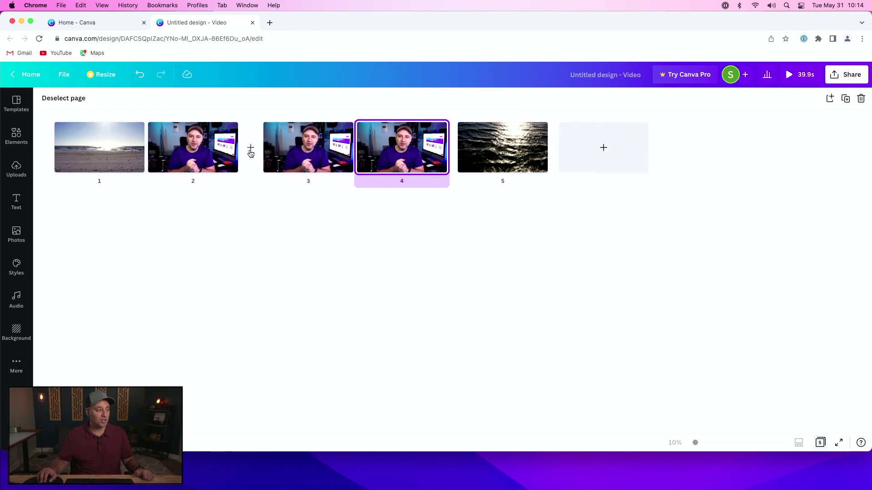
pyautogui.click(251, 149)
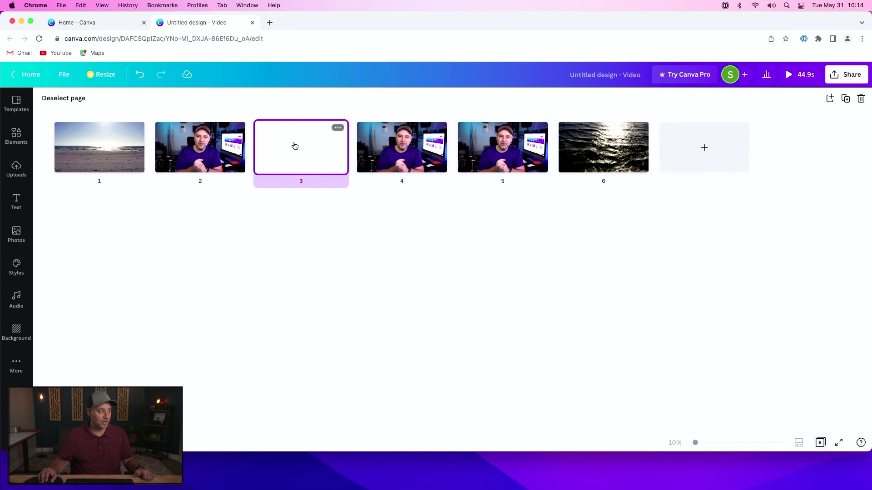
pyautogui.click(821, 444)
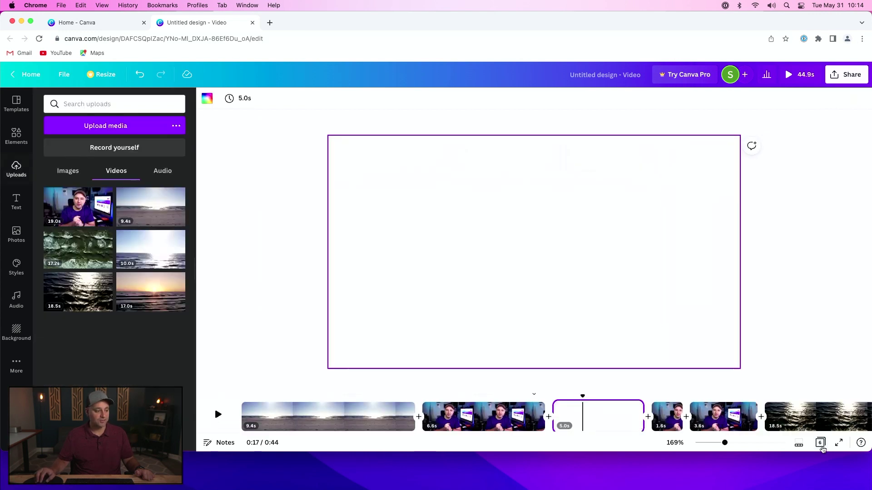
pyautogui.click(593, 406)
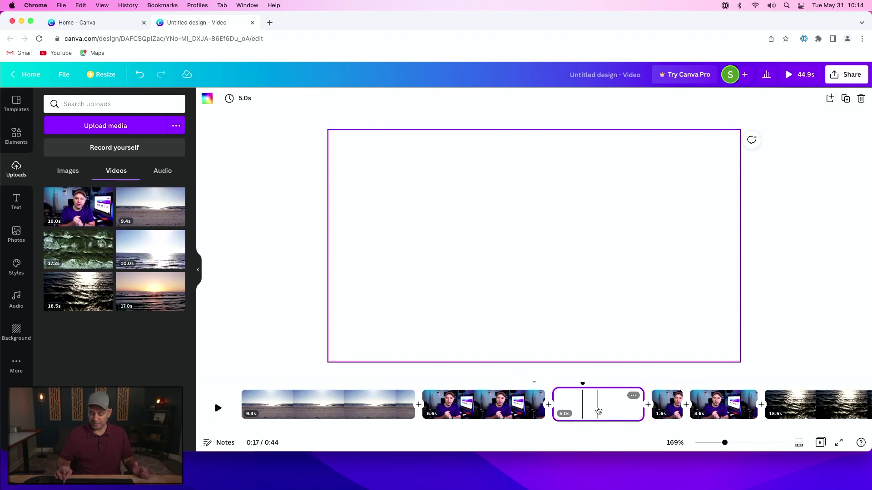
pyautogui.press('Delete')
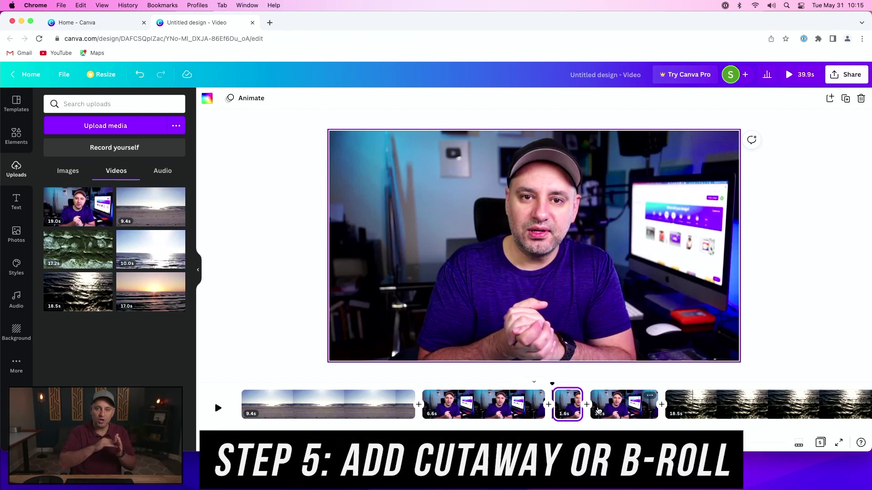
# Move the playhead back to about 11 seconds, over the first presenter clip.
pyautogui.click(434, 384)
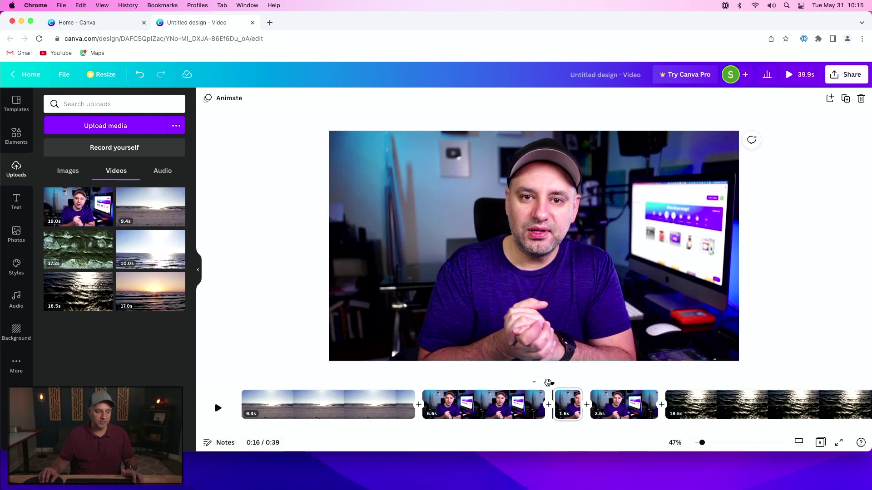
pyautogui.moveTo(552, 384); pyautogui.dragTo(456, 385)
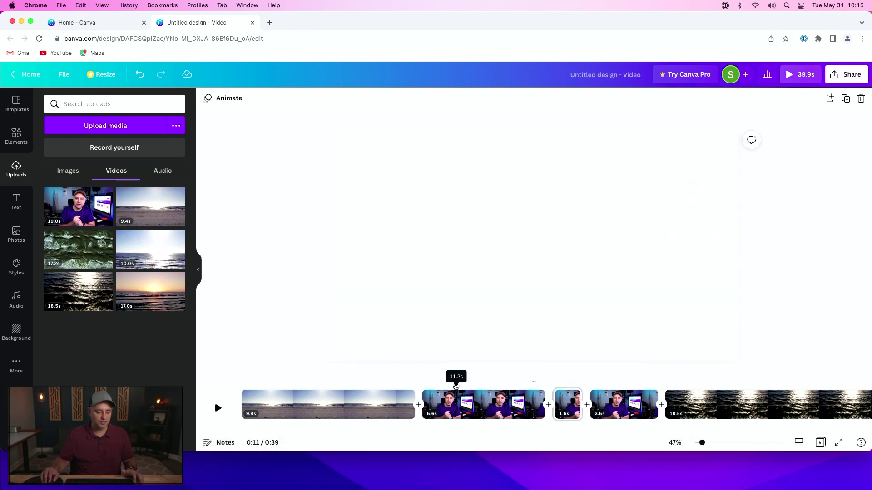
pyautogui.click(466, 391)
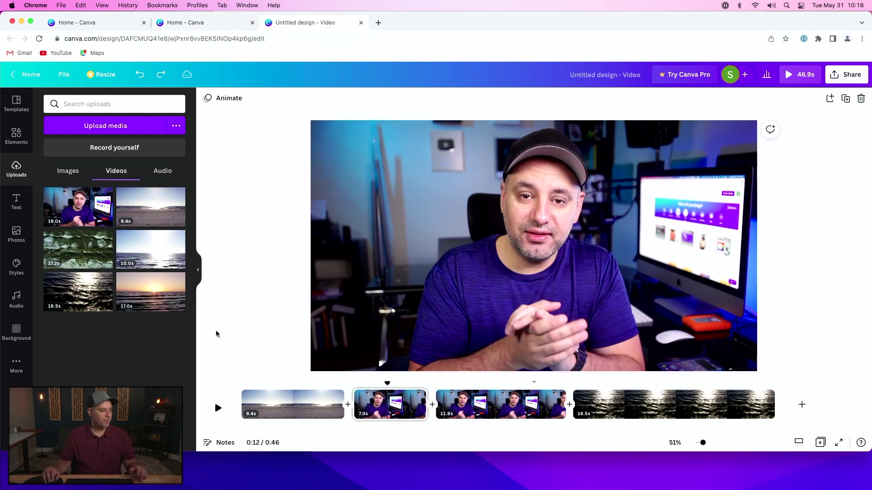
# Try to place the 17.0 s sunset clip on the first presenter page in the timeline, and undo the change.
pyautogui.moveTo(139, 293); pyautogui.dragTo(393, 408)
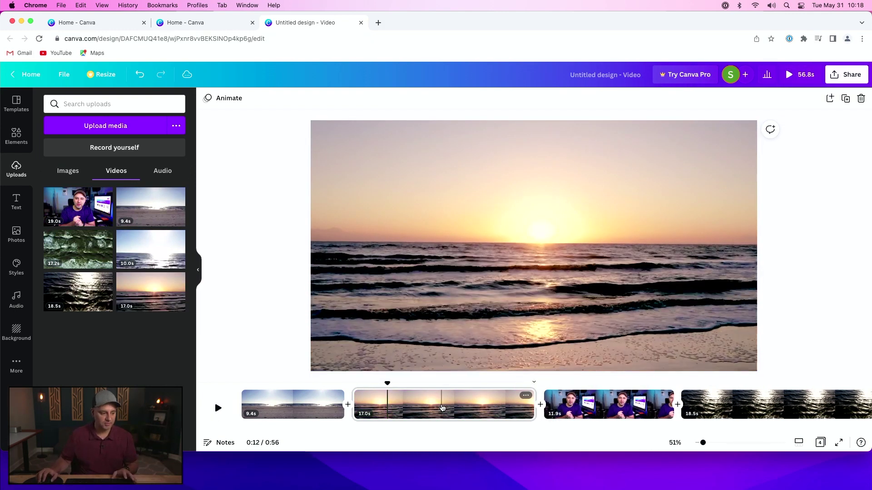
pyautogui.click(442, 407)
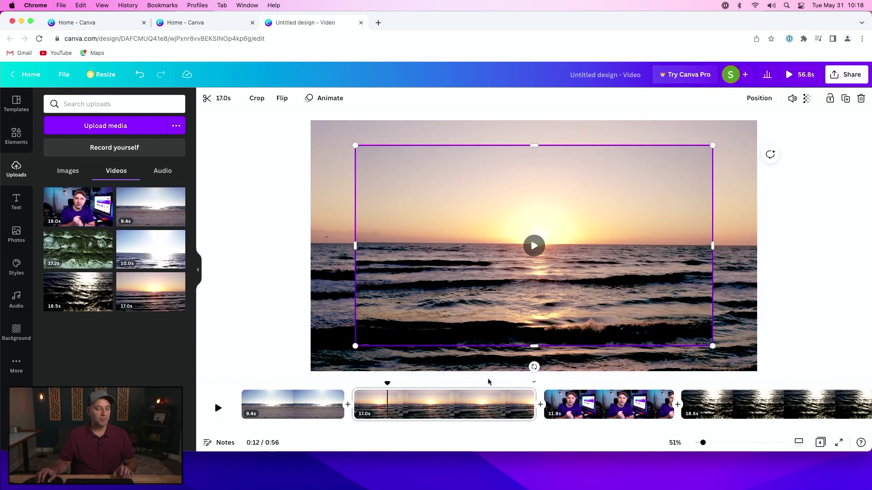
pyautogui.click(139, 76)
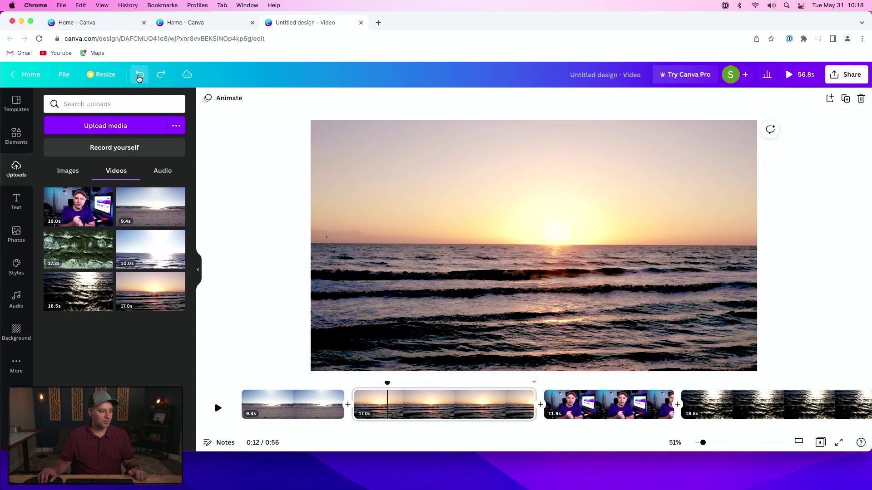
pyautogui.click(139, 75)
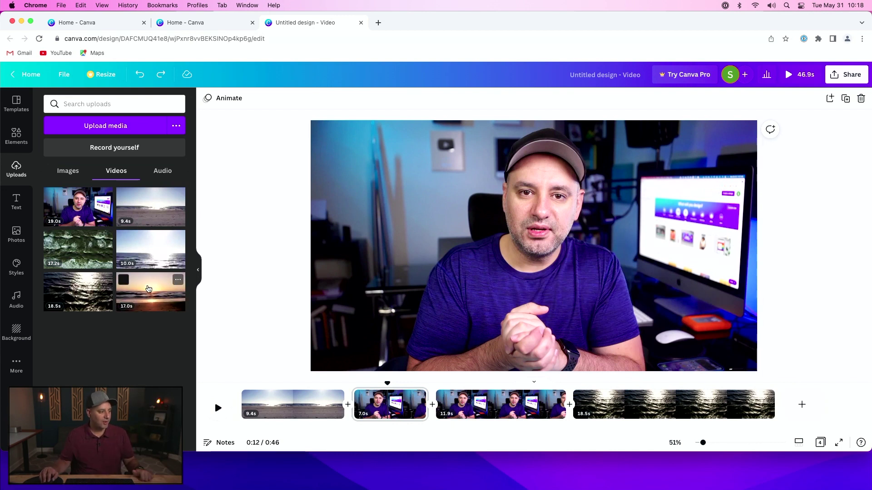
# Overlay the 17.0 s sunset clip on the first presenter page and shrink it into the lower-right corner of the frame.
pyautogui.moveTo(164, 289); pyautogui.dragTo(342, 181)
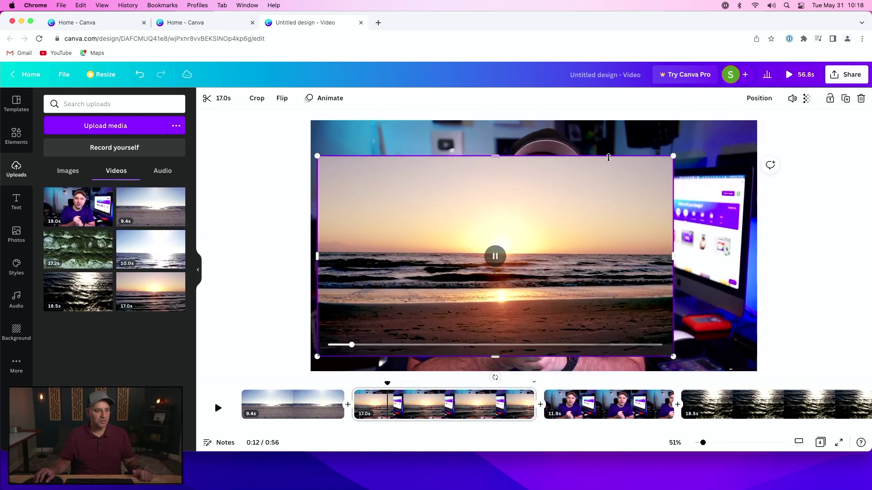
pyautogui.moveTo(672, 157); pyautogui.dragTo(726, 257)
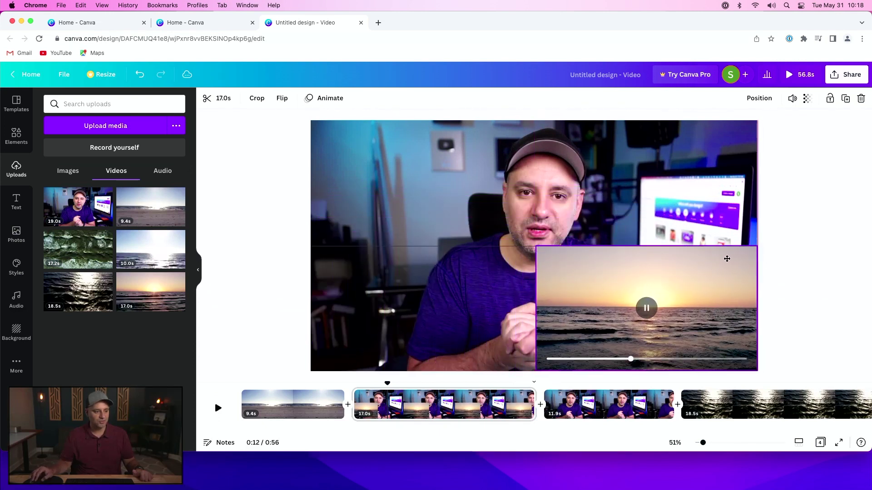
pyautogui.moveTo(536, 246); pyautogui.dragTo(600, 282)
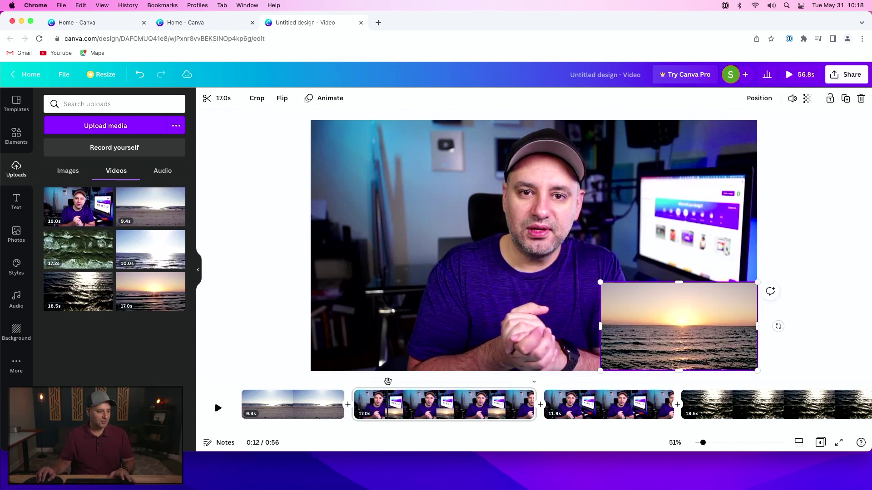
# Preview the sunset overlay by playing the timeline from about 8 to 13 seconds.
pyautogui.click(320, 384)
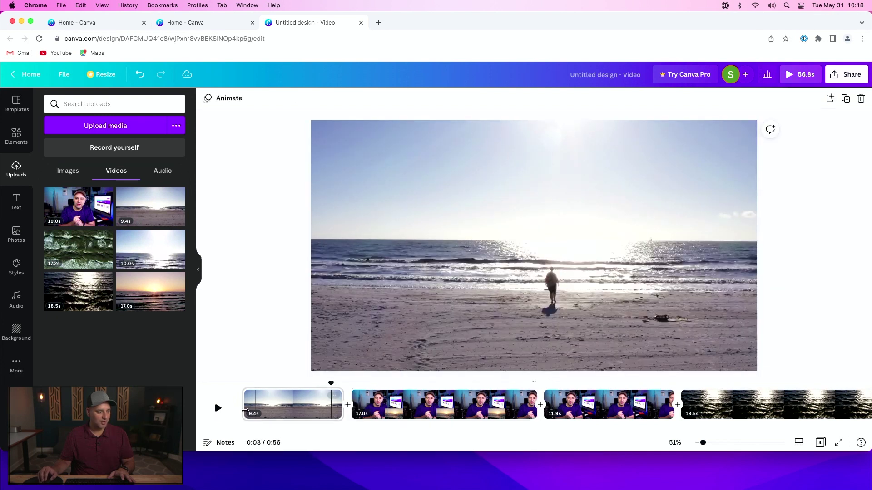
pyautogui.click(218, 410)
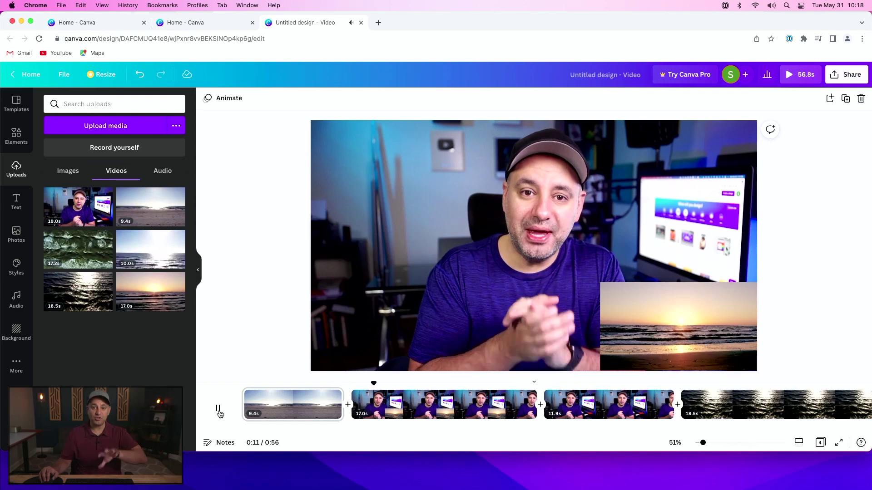
pyautogui.click(218, 410)
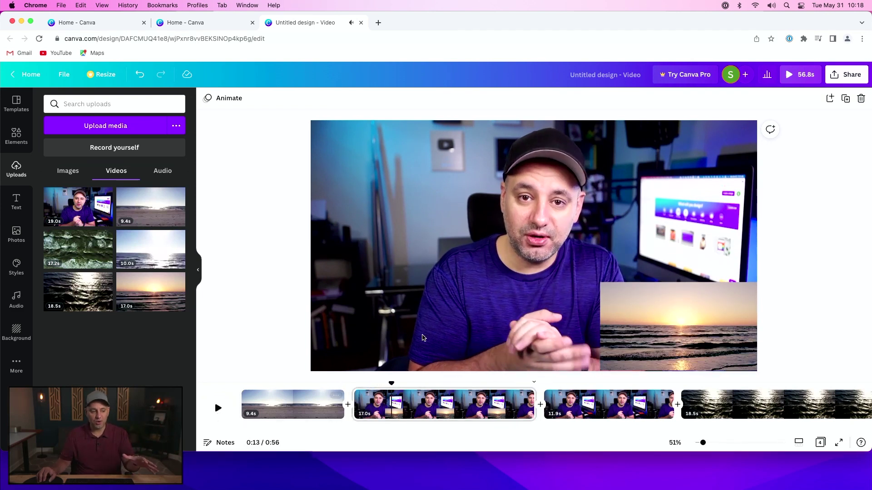
# Enlarge the sunset overlay to cover the whole frame and preview it as a cutaway up to about 15 seconds.
pyautogui.click(651, 312)
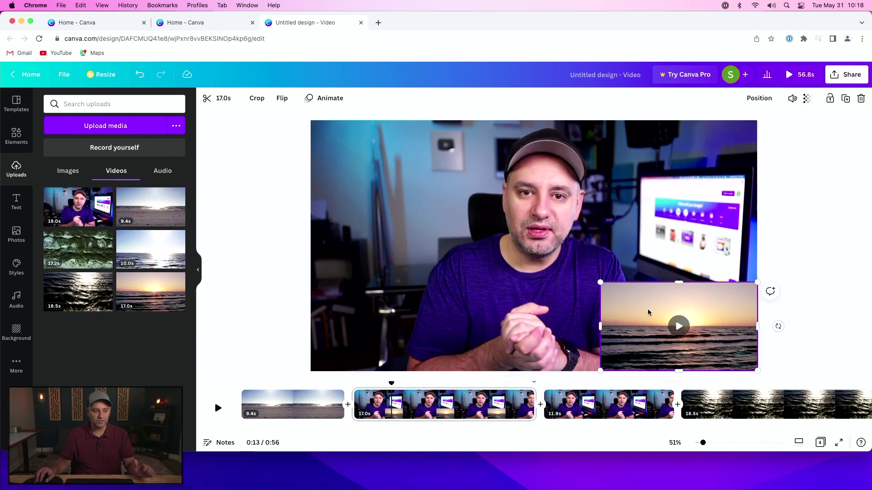
pyautogui.moveTo(593, 283); pyautogui.dragTo(295, 148)
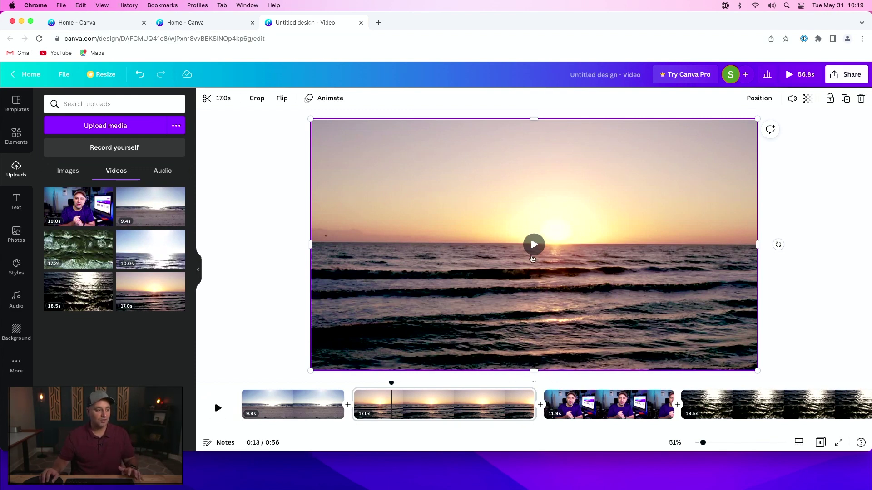
pyautogui.click(218, 408)
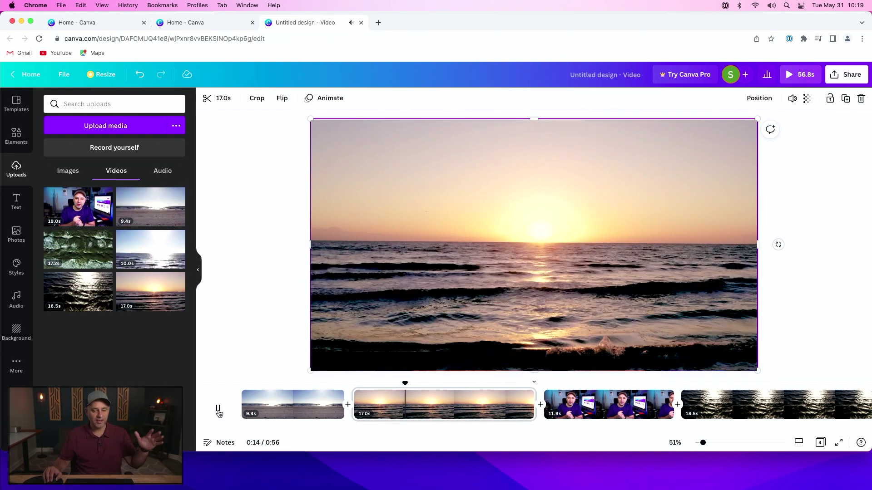
pyautogui.click(218, 408)
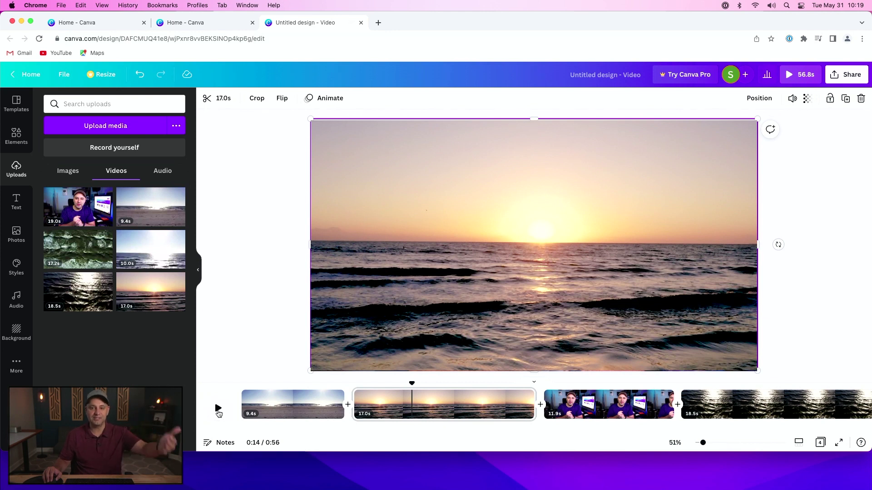
pyautogui.click(218, 408)
pyautogui.click(218, 409)
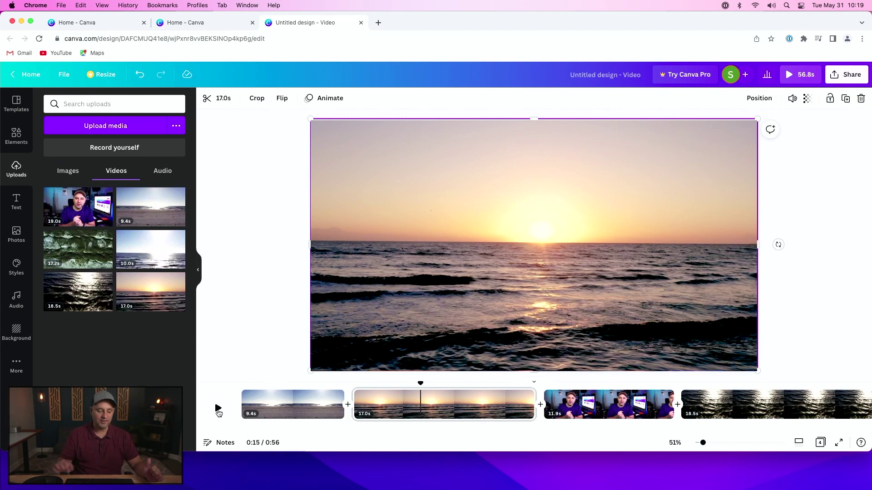
# Shrink the sunset overlay back into the lower-right corner of the frame and delete it from the presenter page.
pyautogui.moveTo(310, 119); pyautogui.dragTo(578, 294)
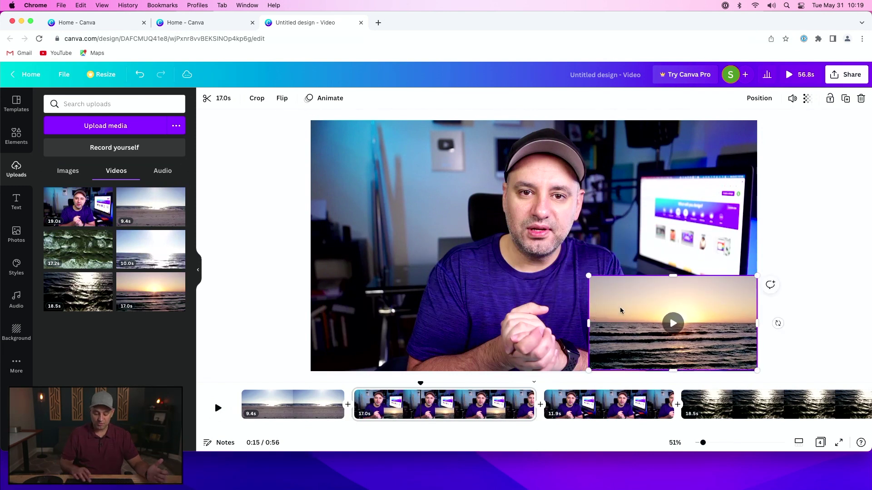
pyautogui.press('Delete')
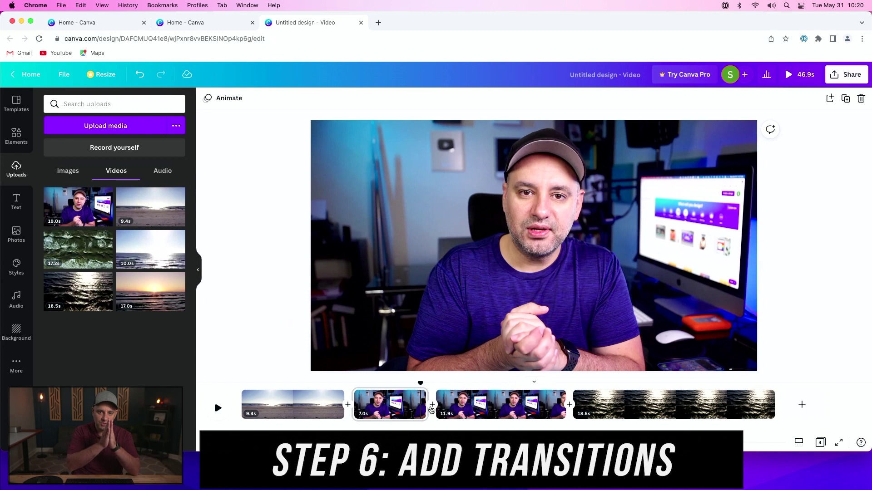
# Preview the cut from the beach clip to the first presenter clip by playing from about 8 seconds.
pyautogui.click(420, 385)
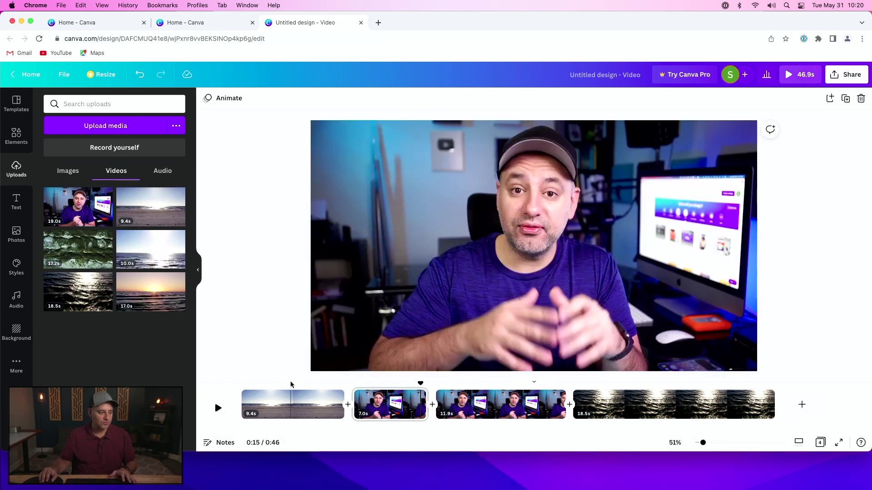
pyautogui.click(341, 384)
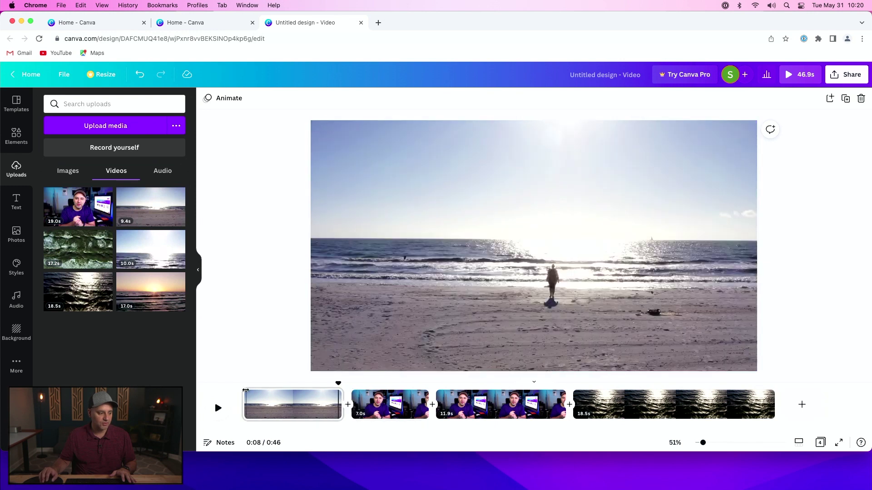
pyautogui.click(217, 409)
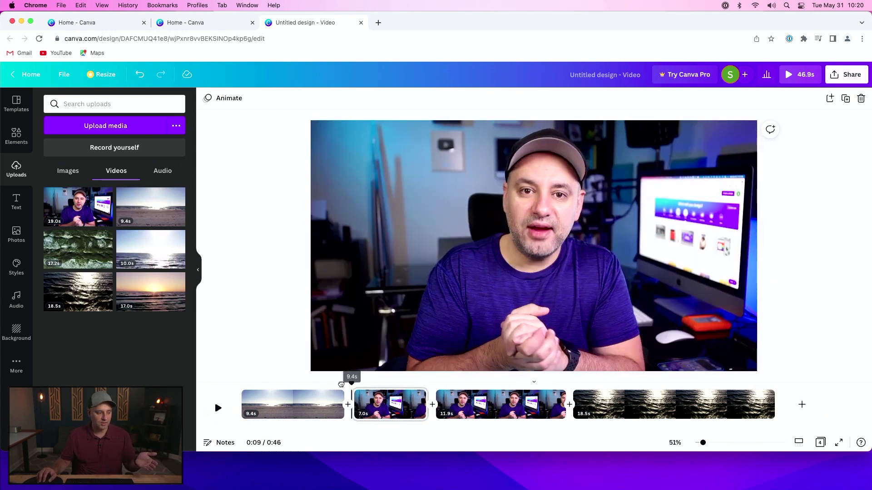
pyautogui.click(337, 384)
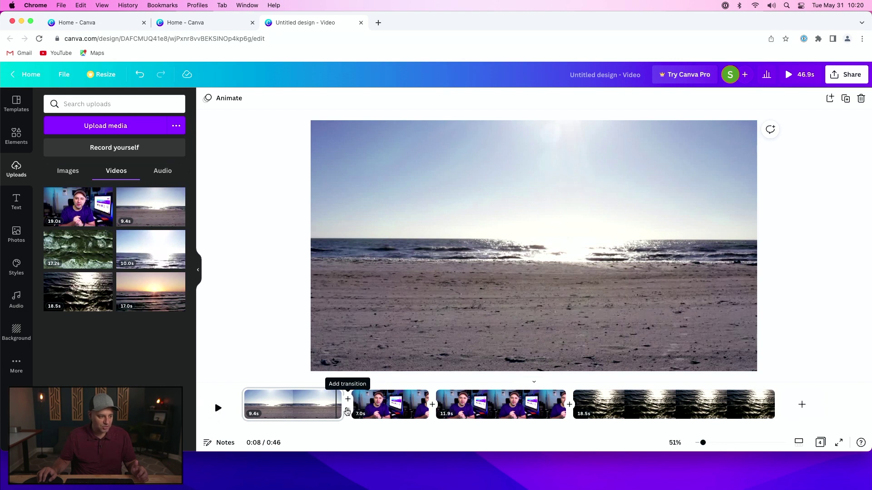
# Add a 0.5-second Dissolve transition between the beach clip and the first presenter clip and preview it from about 8 seconds.
pyautogui.click(347, 408)
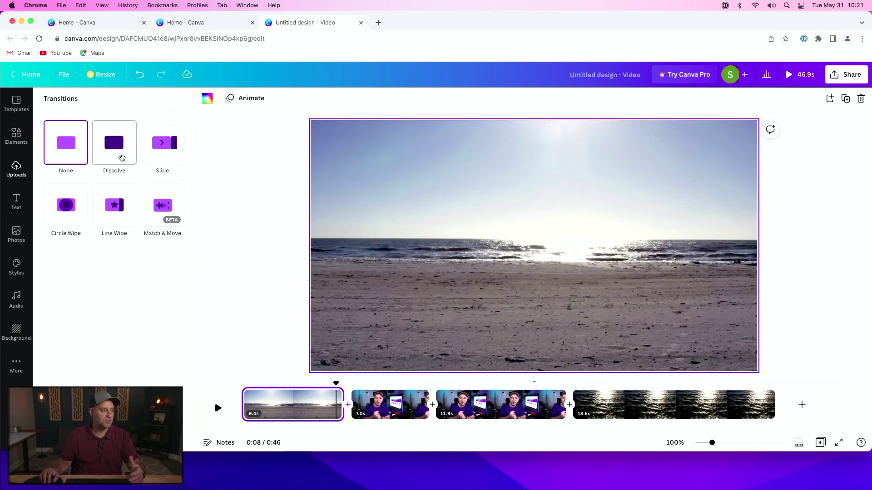
pyautogui.click(122, 157)
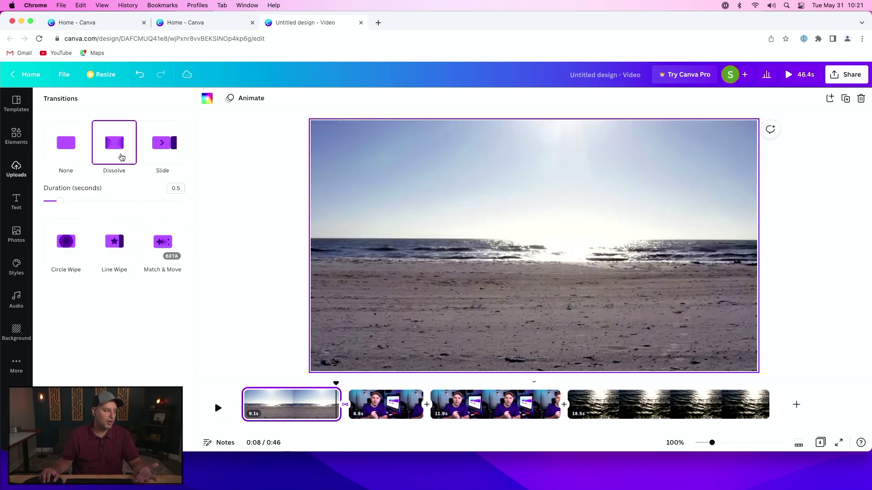
pyautogui.click(217, 409)
pyautogui.click(217, 409)
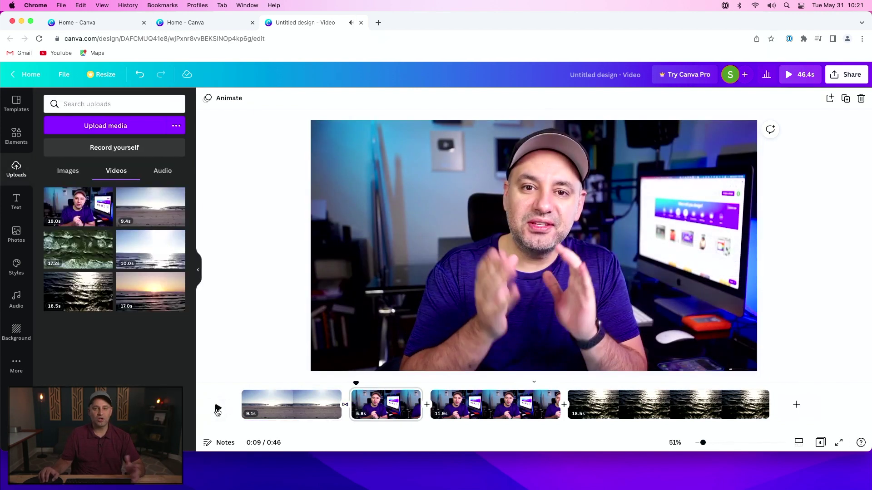
pyautogui.moveTo(355, 383); pyautogui.dragTo(325, 380)
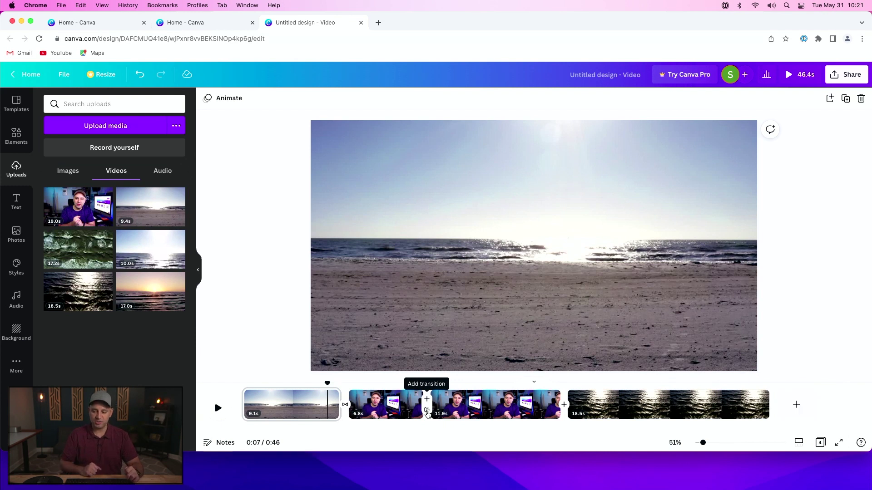
# Add a heading reading "My Vacation" in the sky area of the beach page.
pyautogui.click(17, 207)
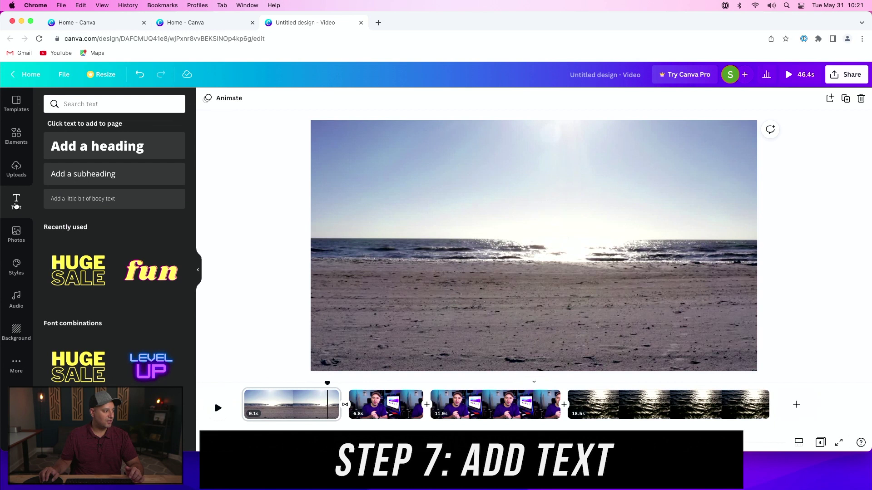
pyautogui.click(14, 173)
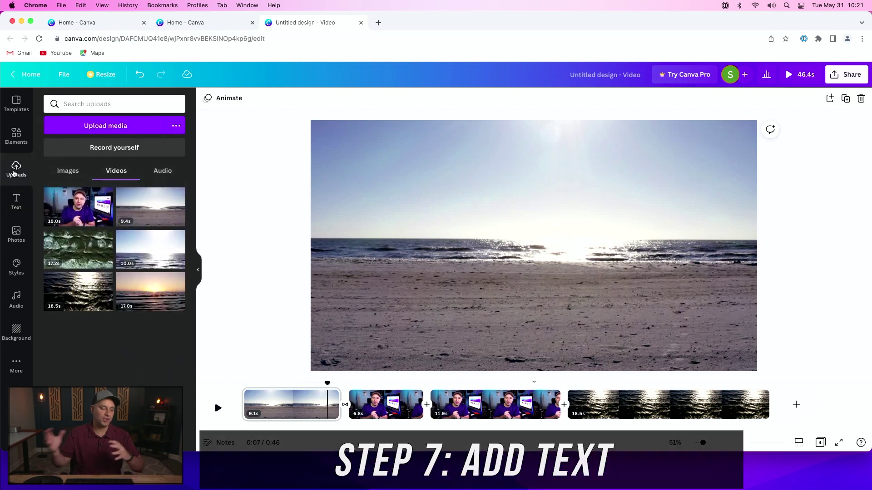
pyautogui.click(15, 210)
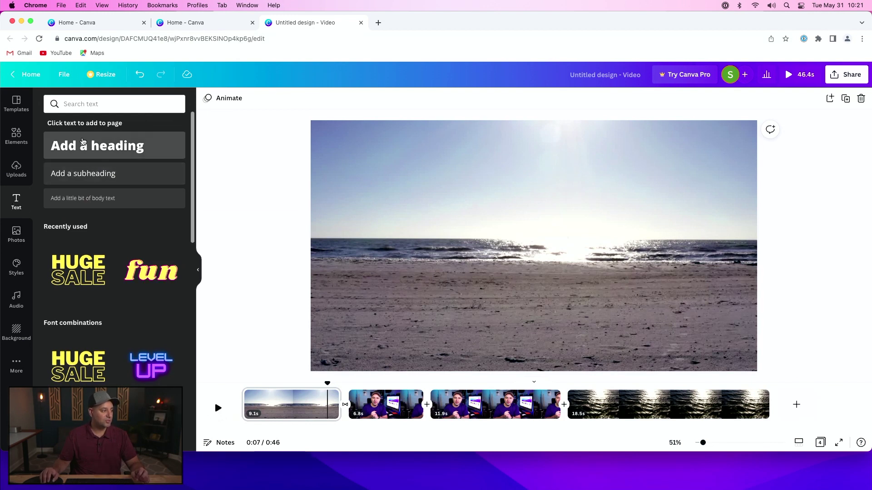
pyautogui.moveTo(68, 144); pyautogui.dragTo(438, 197)
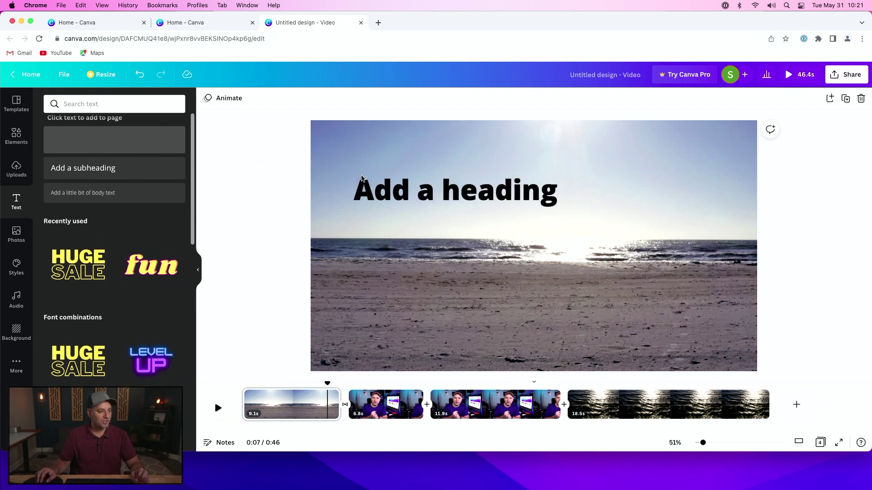
pyautogui.click(423, 194)
pyautogui.press('super+a')
pyautogui.write('My Vacatio')
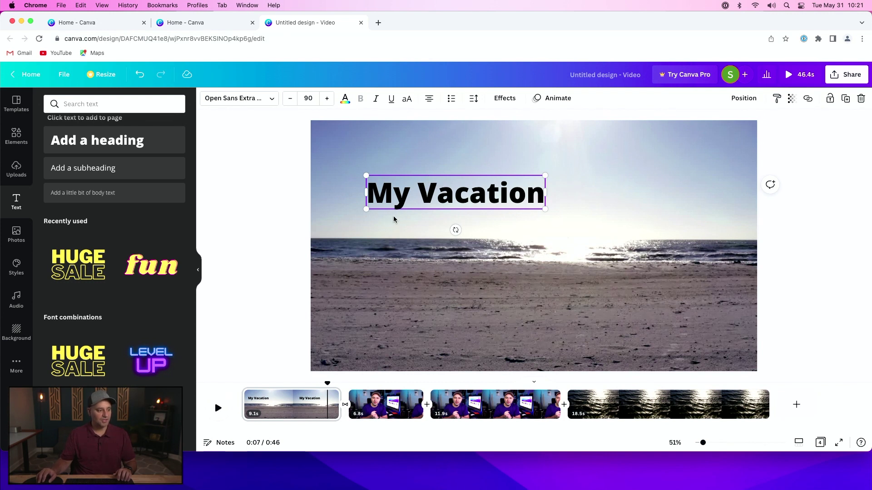
# Set the "My Vacation" heading's font size to 88 and its font to HK Grotesk Medium.
pyautogui.moveTo(371, 191); pyautogui.dragTo(630, 190)
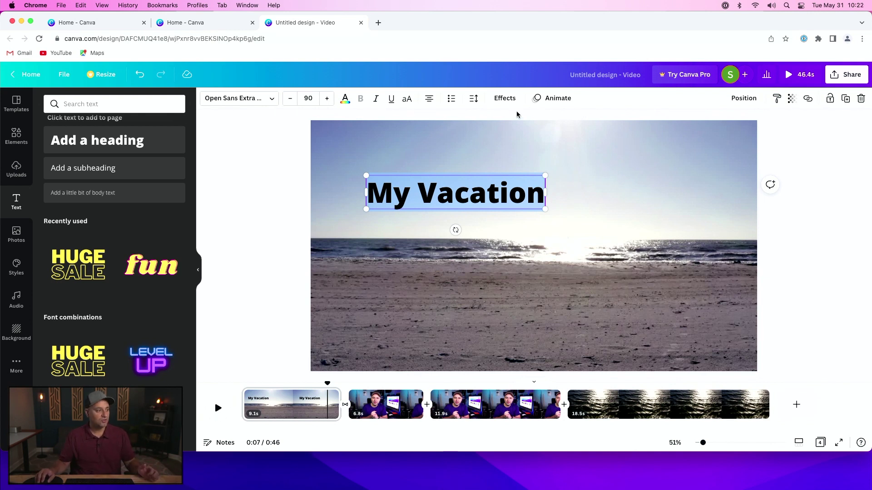
pyautogui.click(290, 101)
pyautogui.click(290, 100)
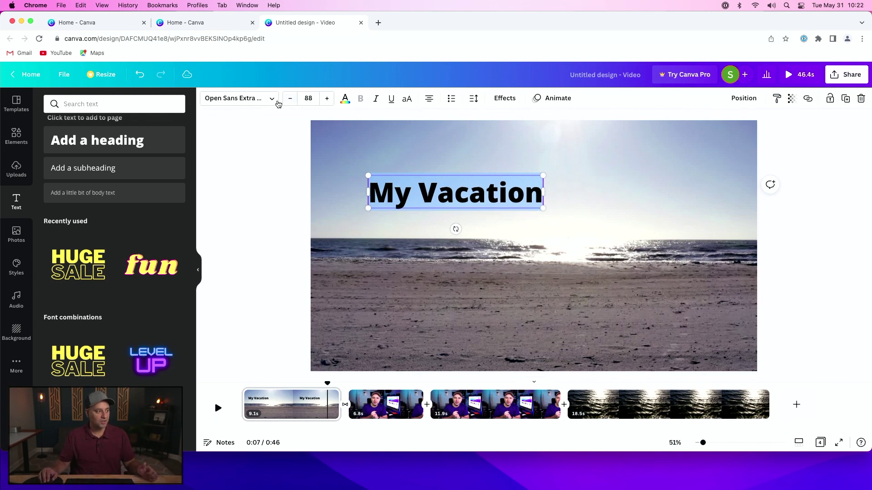
pyautogui.click(273, 101)
pyautogui.click(94, 166)
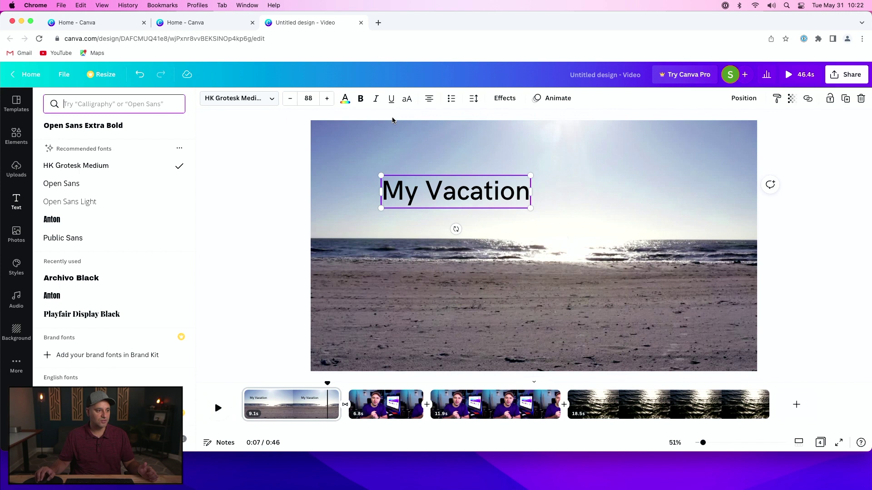
# Try text colours on the "My Vacation" heading, settle on black and apply the Lift effect at intensity 50.
pyautogui.click(345, 98)
pyautogui.click(174, 235)
pyautogui.click(150, 234)
pyautogui.click(57, 235)
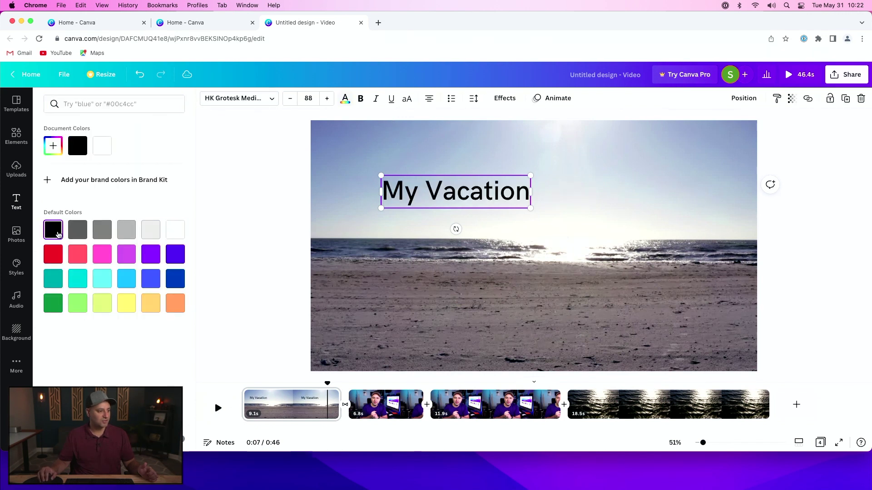
pyautogui.click(502, 100)
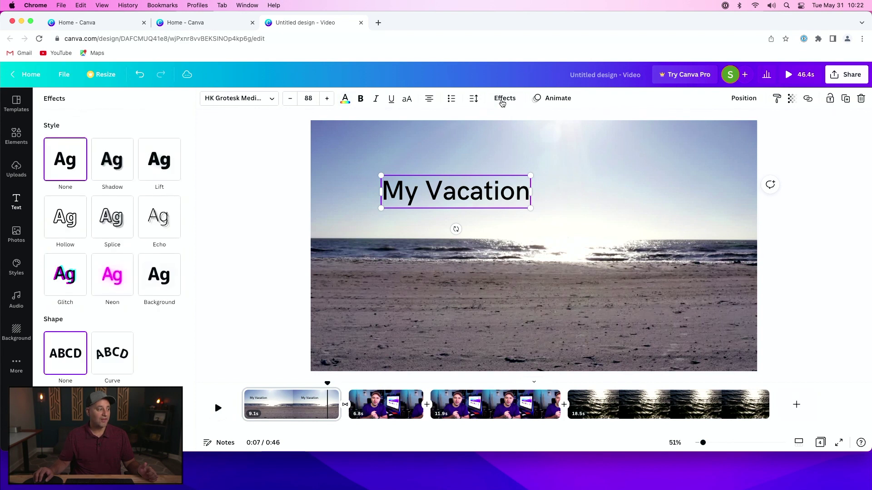
pyautogui.click(166, 170)
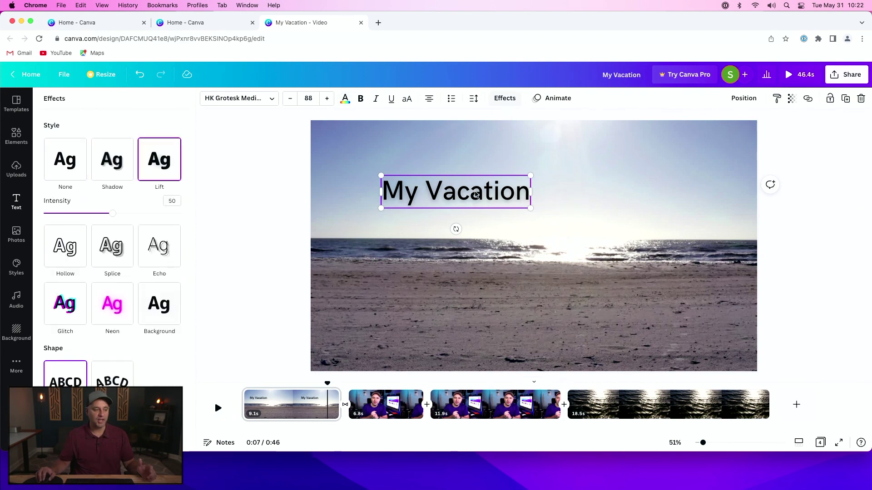
# Look through the text animations for the "My Vacation" heading, then delete the heading from the beach page.
pyautogui.click(554, 101)
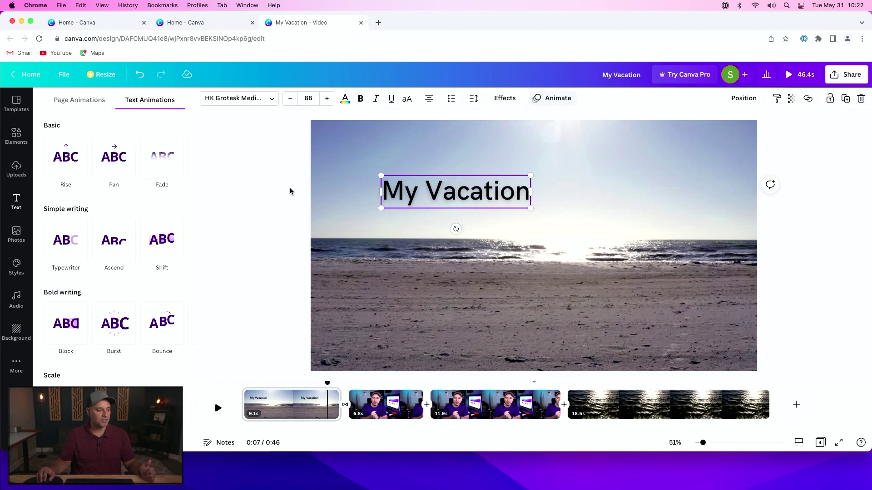
pyautogui.press('Escape')
pyautogui.press('super+z')
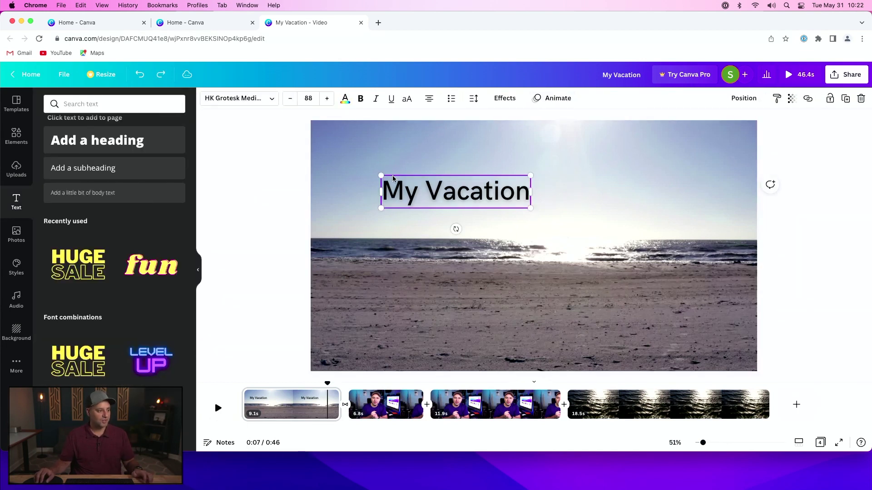
pyautogui.press('Delete')
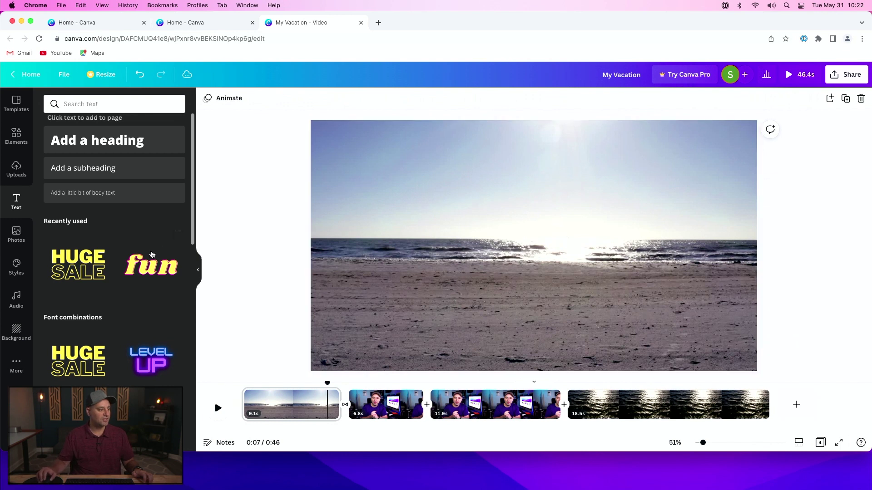
# Try to add the Pro "BE BRAVE" font combination to the beach page and dismiss the trial offer.
pyautogui.scroll(-3, 138, 260)
pyautogui.scroll(-2, 138, 259)
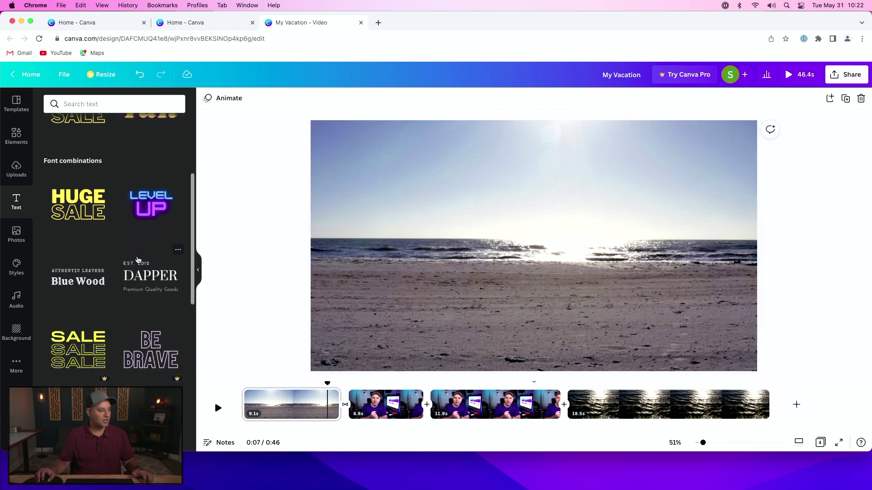
pyautogui.scroll(-2, 138, 260)
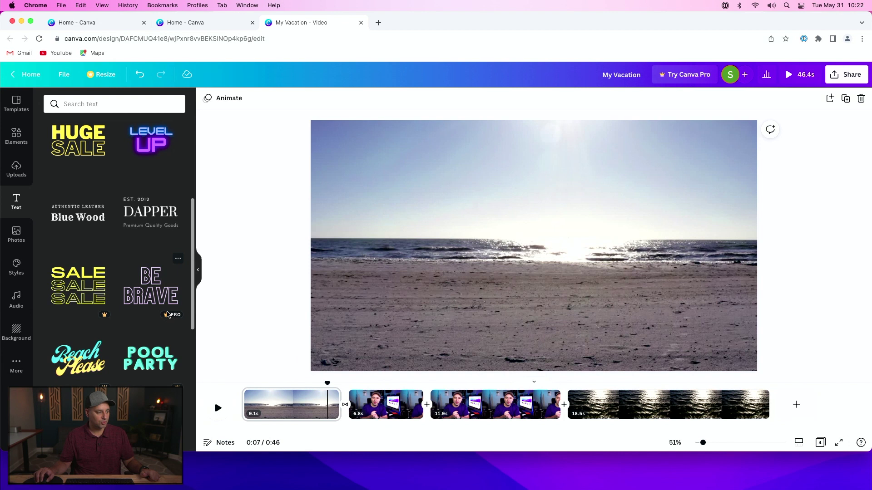
pyautogui.click(147, 291)
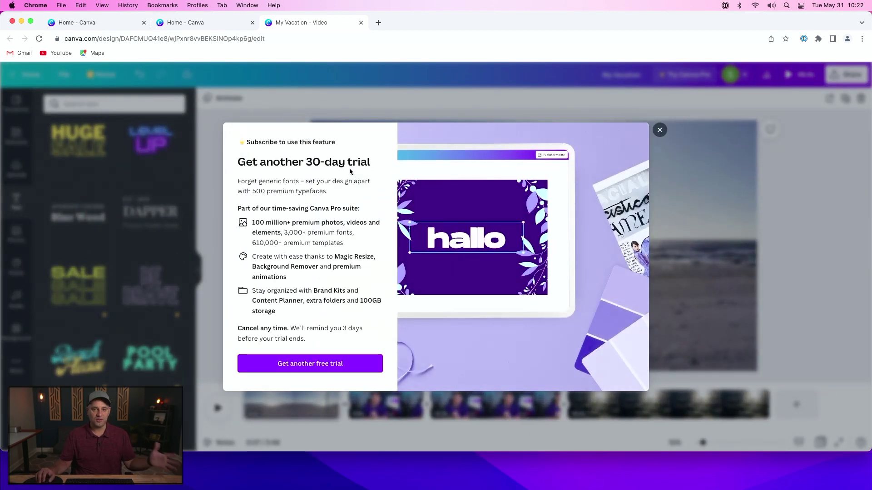
pyautogui.click(658, 131)
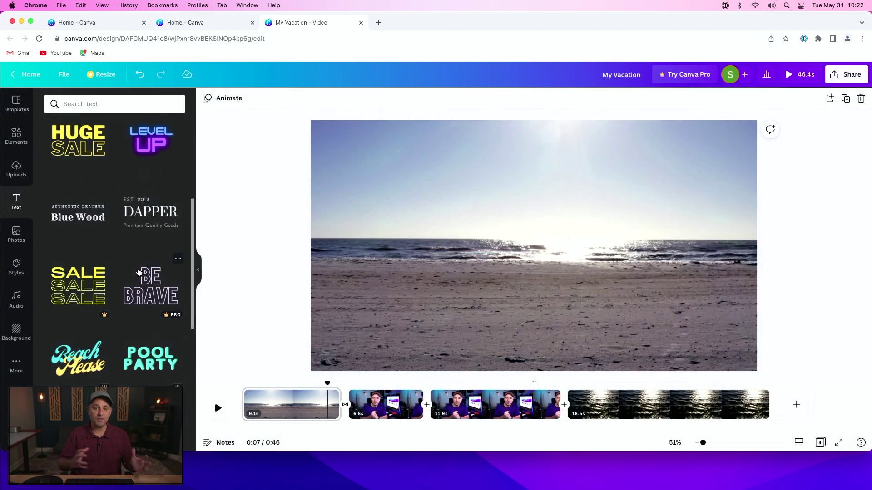
# Place the "HUGE SALE" font combination on the beach page and delete it again.
pyautogui.scroll(2, 139, 272)
pyautogui.scroll(2, 139, 272)
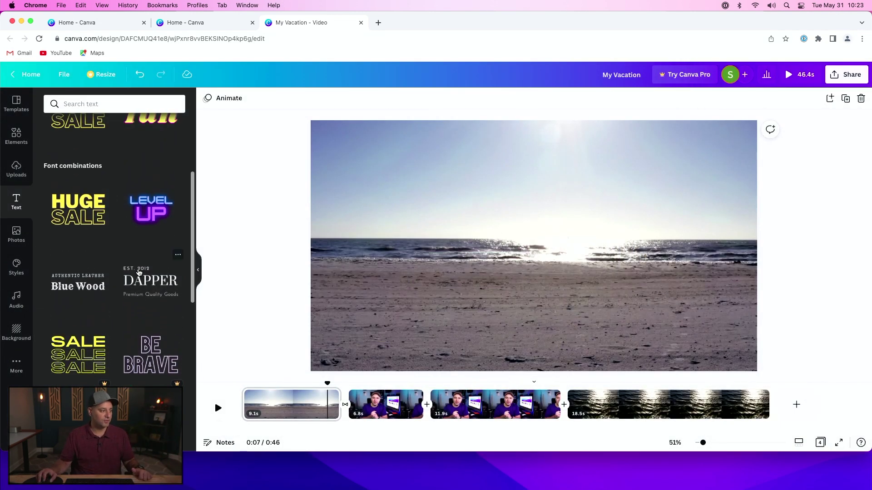
pyautogui.moveTo(86, 220); pyautogui.dragTo(391, 185)
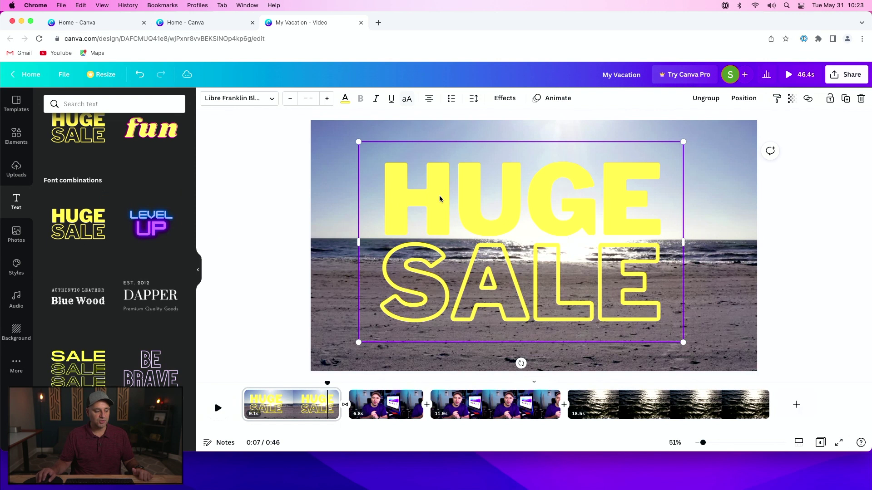
pyautogui.press('Delete')
# Place the red YouTube play-button graphic in the upper-left area of the beach frame.
pyautogui.click(16, 267)
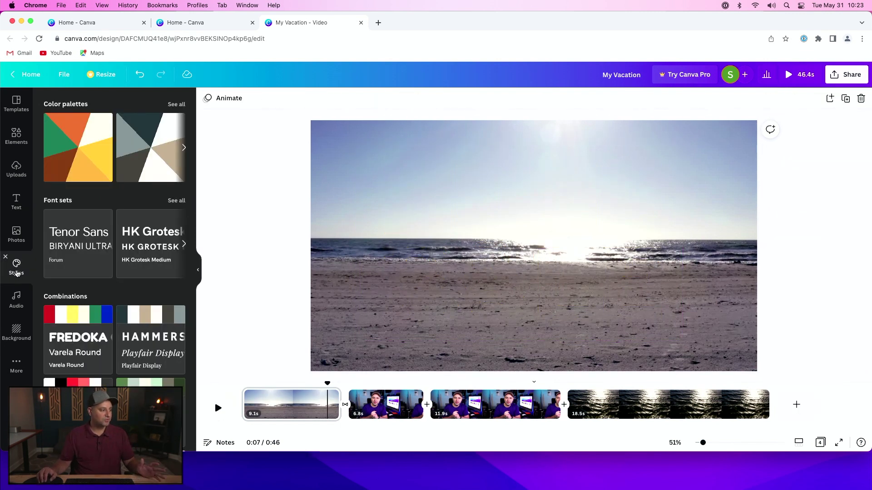
pyautogui.click(16, 136)
pyautogui.moveTo(116, 188); pyautogui.dragTo(460, 249)
pyautogui.moveTo(550, 165); pyautogui.dragTo(437, 173)
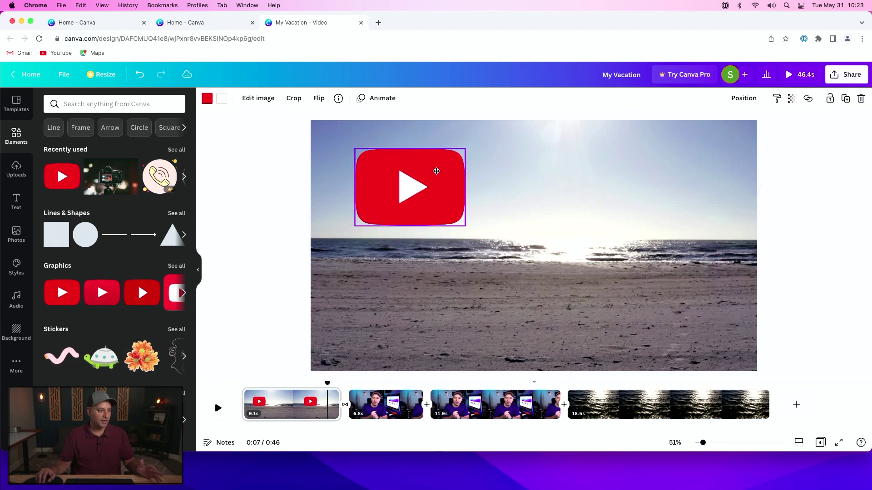
# Place the turtle sticker on the beach page, then delete both the turtle and the YouTube graphic.
pyautogui.moveTo(115, 356)
pyautogui.moveTo(115, 357); pyautogui.dragTo(585, 272)
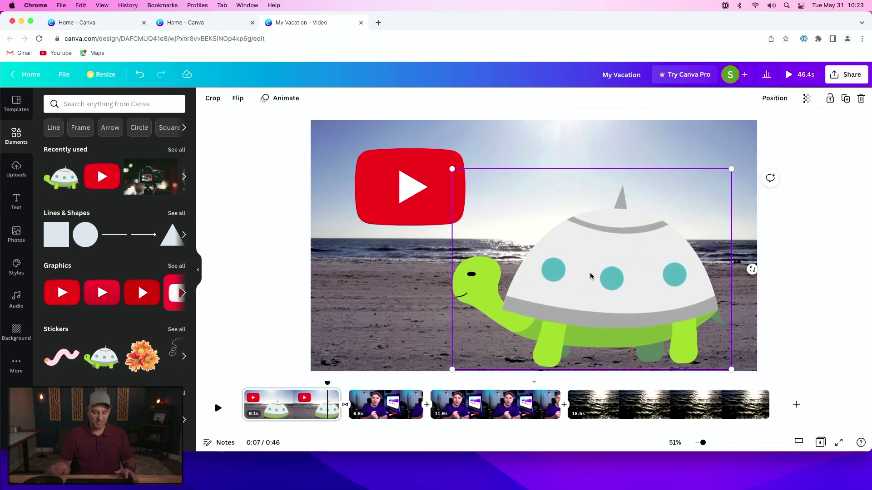
pyautogui.press('Delete')
pyautogui.click(393, 208)
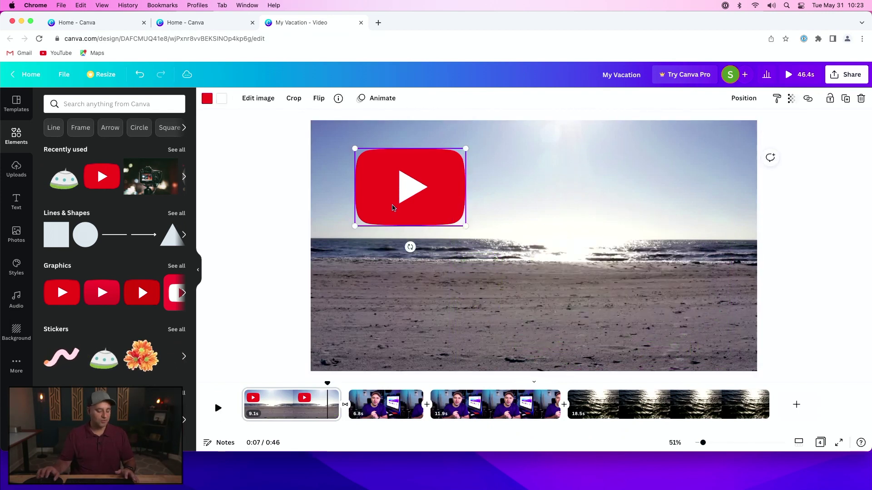
pyautogui.press('Delete')
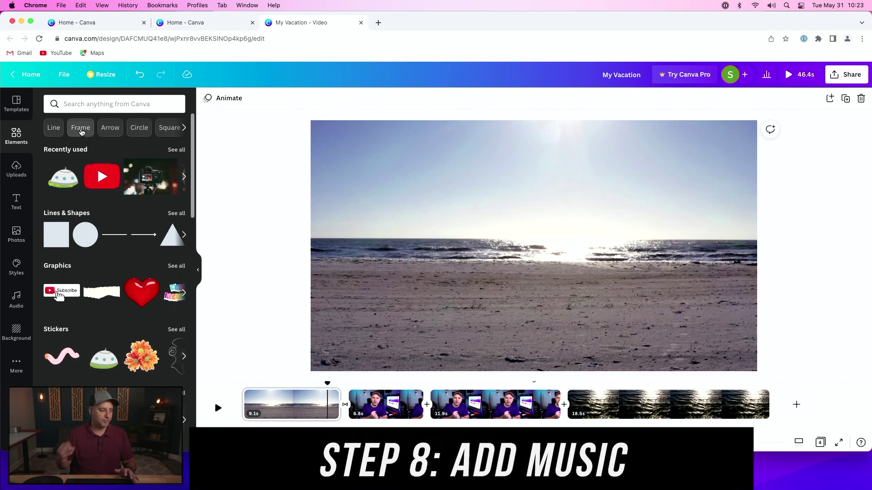
# Add the "Happy Birthday Song Ukulele Version" track and move it to the start of the video.
pyautogui.click(13, 301)
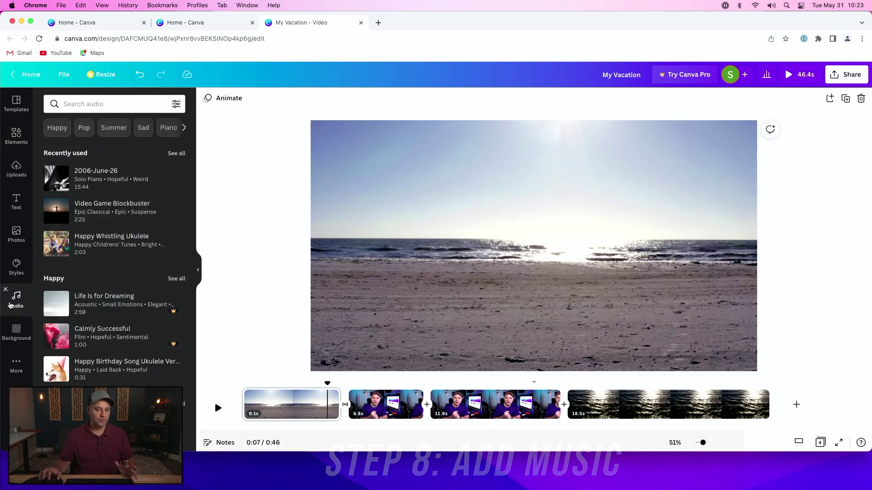
pyautogui.moveTo(168, 315)
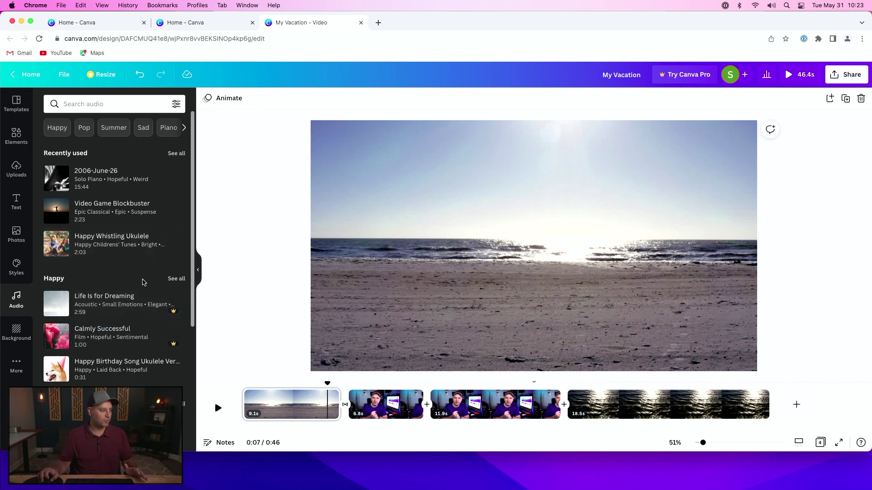
pyautogui.scroll(-3, 143, 280)
pyautogui.scroll(-1, 142, 282)
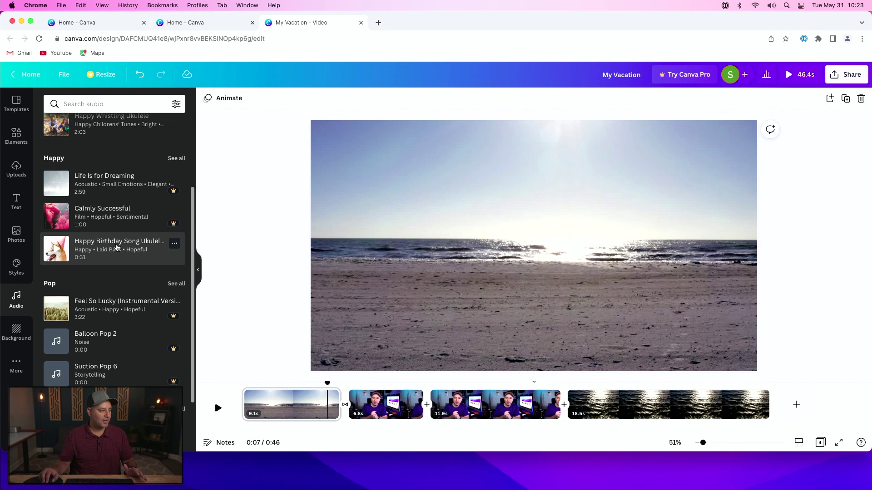
pyautogui.moveTo(104, 247); pyautogui.dragTo(389, 237)
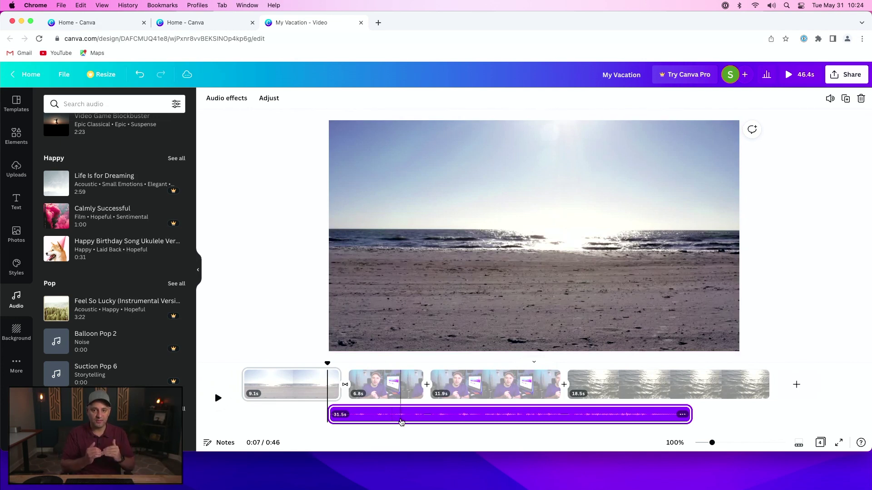
pyautogui.moveTo(418, 414); pyautogui.dragTo(336, 421)
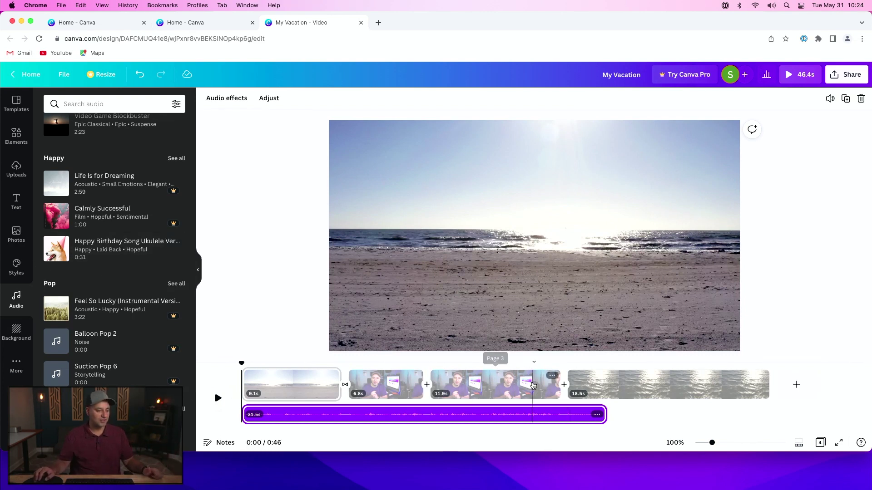
# Shorten the final ocean clip to 15.7 s and add the "Video Game Blockbuster" track, trimmed to start where the ukulele song ends.
pyautogui.moveTo(767, 384); pyautogui.dragTo(739, 385)
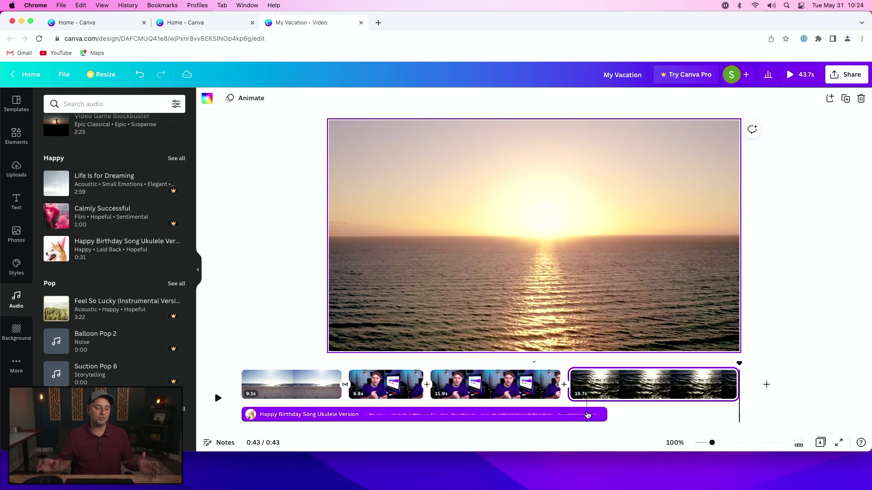
pyautogui.click(524, 415)
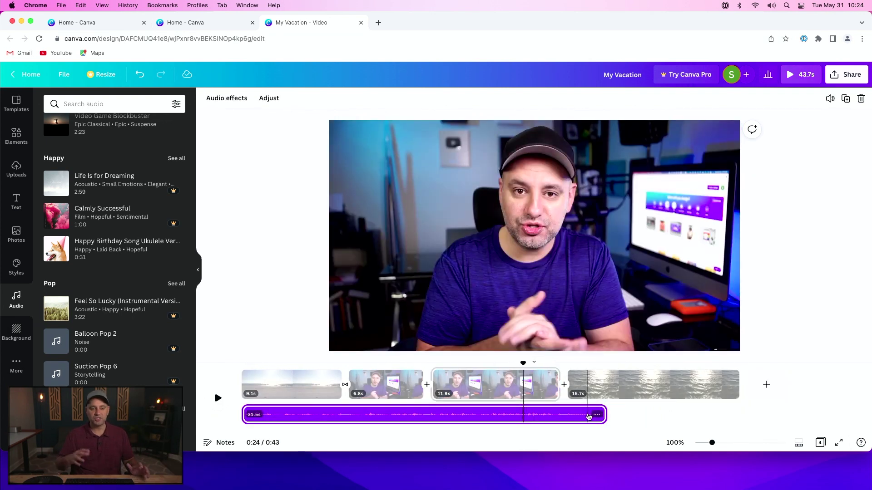
pyautogui.scroll(2, 144, 268)
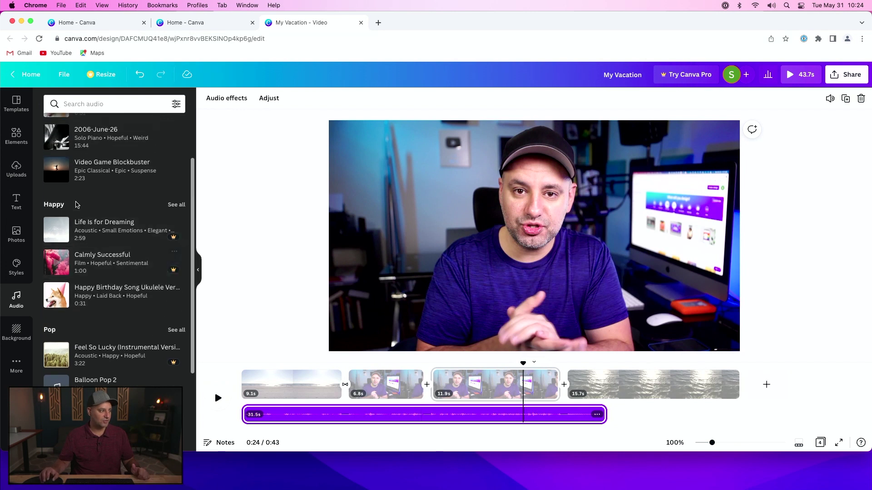
pyautogui.moveTo(57, 180); pyautogui.dragTo(594, 429)
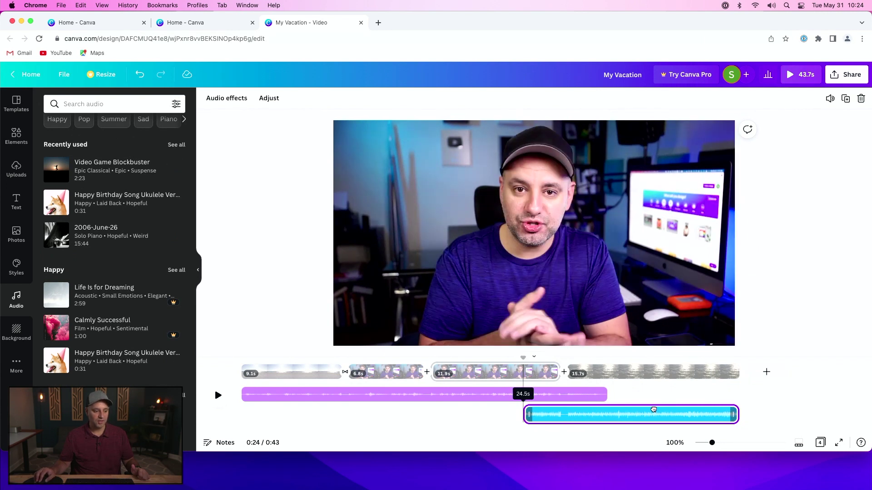
pyautogui.moveTo(523, 415); pyautogui.dragTo(607, 414)
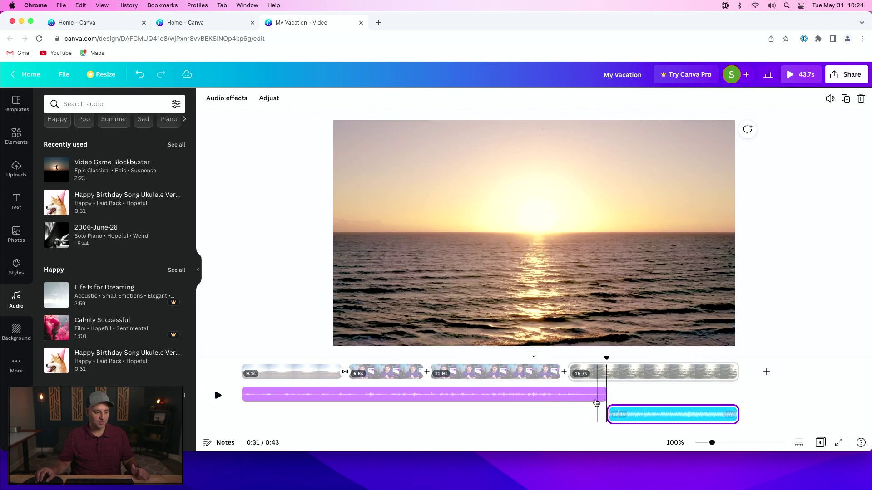
# Lower the volume of the ukulele track to 20.
pyautogui.click(564, 396)
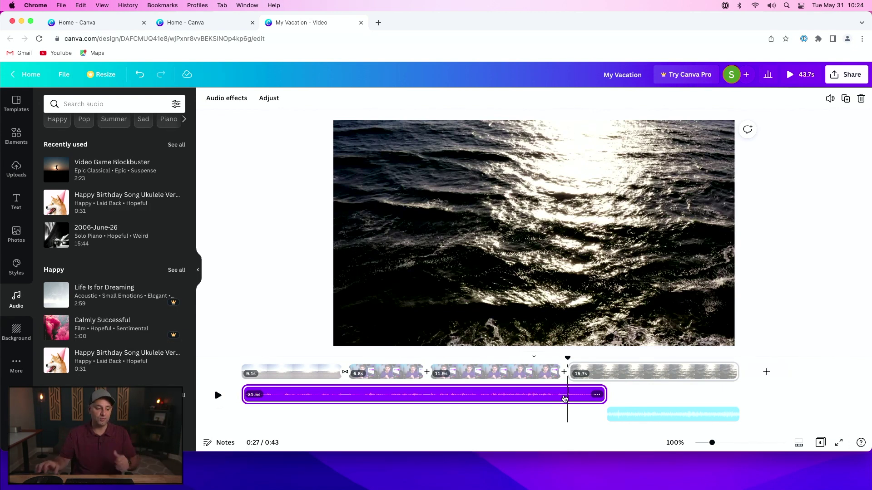
pyautogui.rightClick(598, 396)
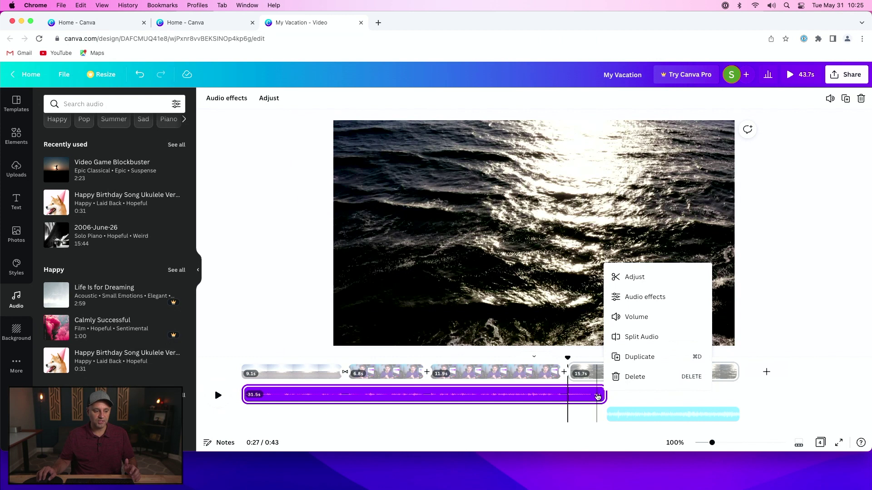
pyautogui.click(630, 321)
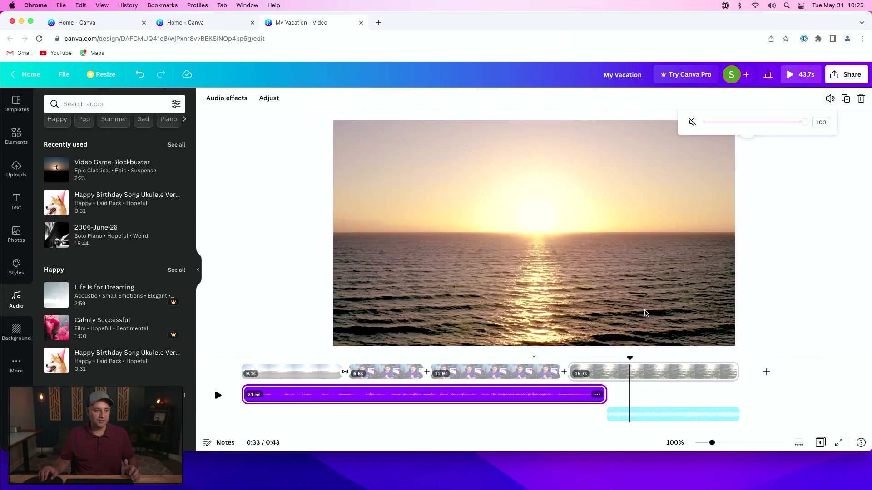
pyautogui.moveTo(798, 126); pyautogui.dragTo(727, 127)
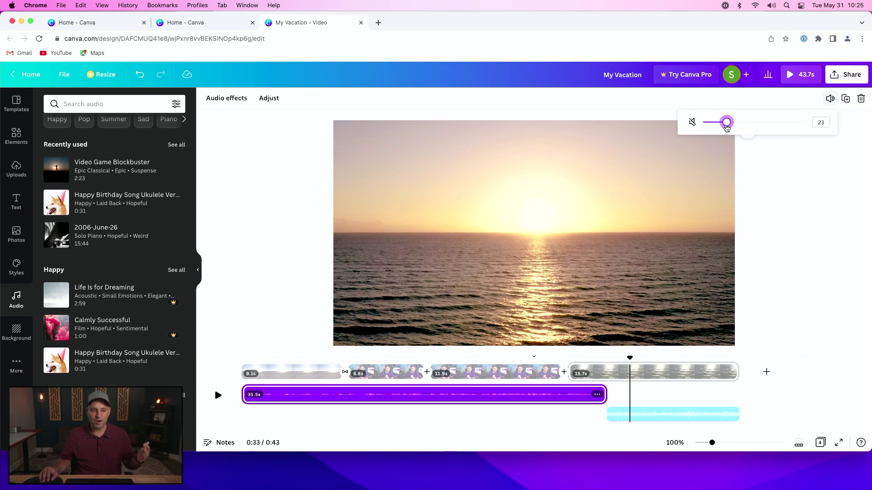
pyautogui.moveTo(725, 128); pyautogui.dragTo(723, 129)
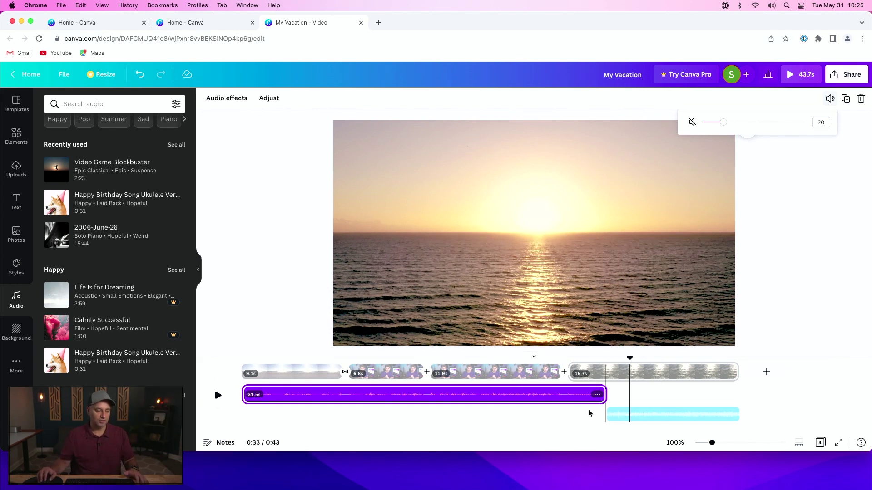
# Set the ukulele track's fade in and fade out to 15 s each.
pyautogui.click(598, 396)
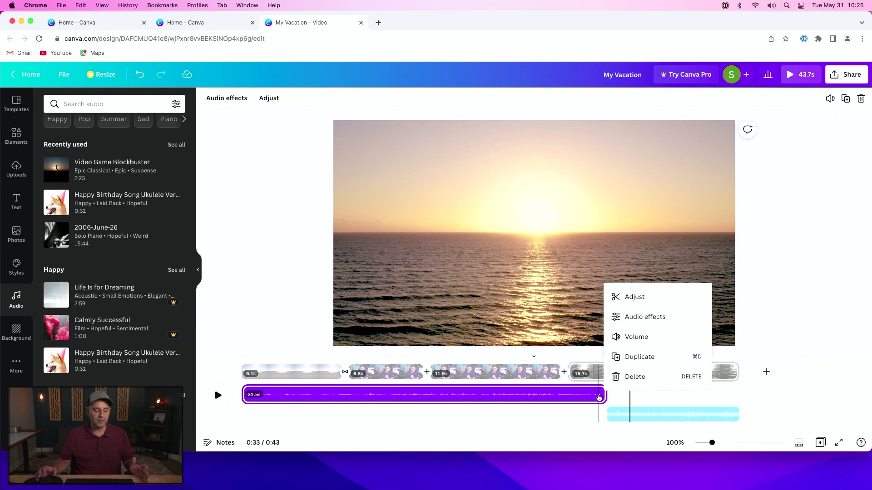
pyautogui.click(645, 317)
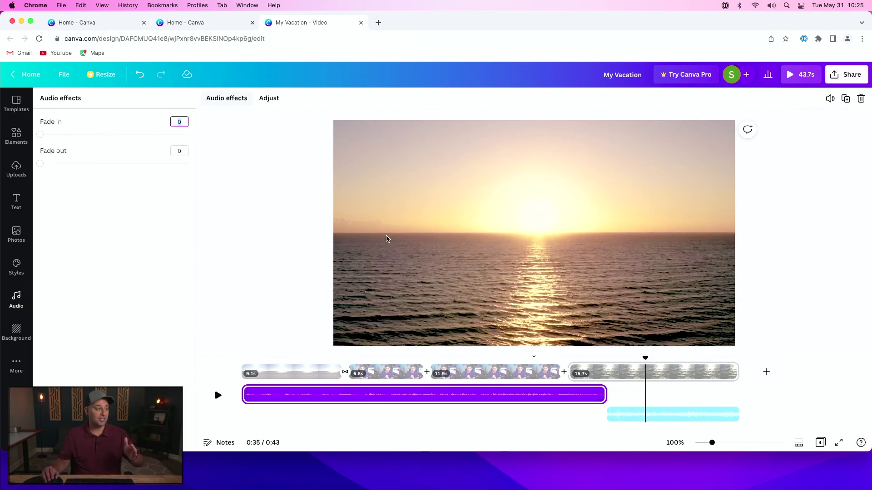
pyautogui.doubleClick(176, 120)
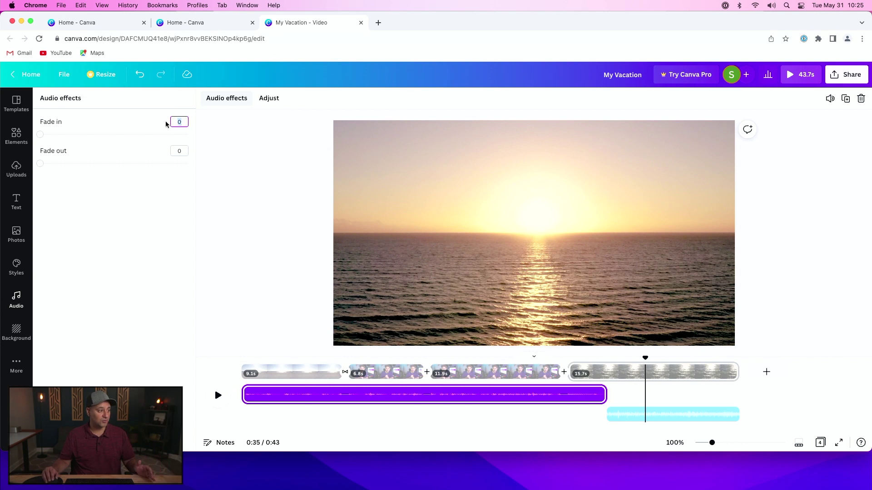
pyautogui.write('15')
pyautogui.press('Return')
pyautogui.click(174, 149)
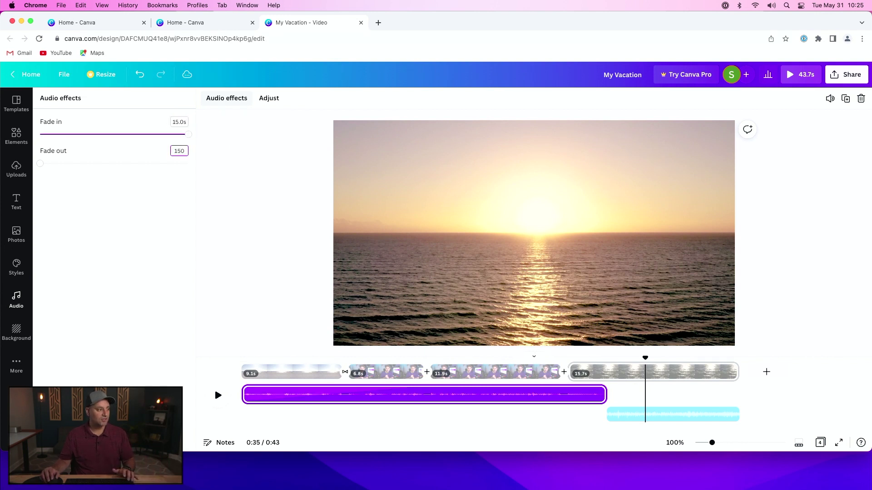
pyautogui.write('15')
pyautogui.press('Return')
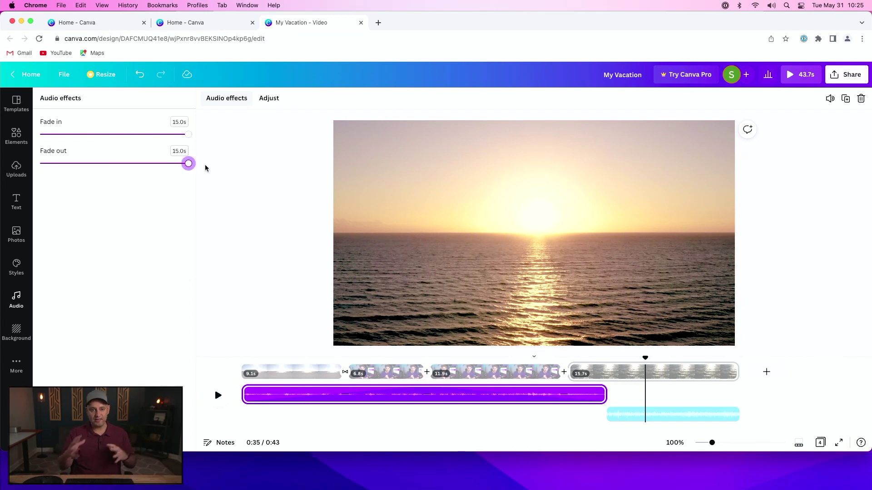
pyautogui.moveTo(597, 395)
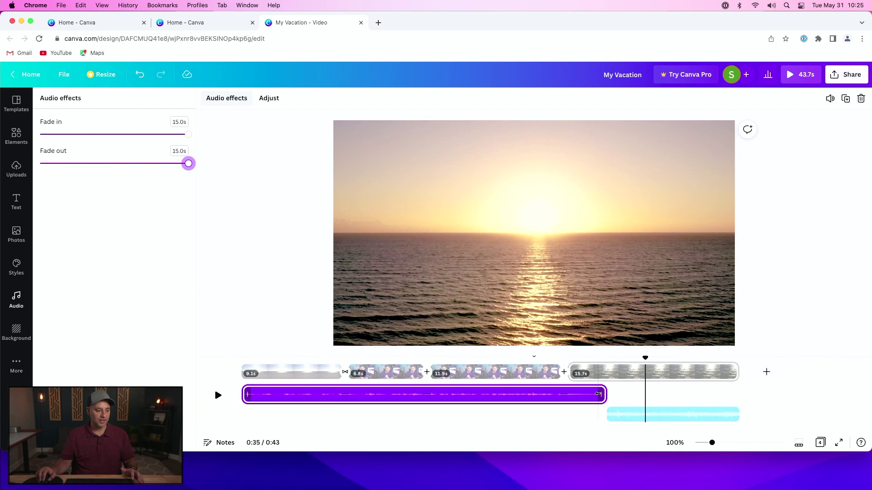
# Play the full video in the large preview and return to the editor.
pyautogui.click(602, 375)
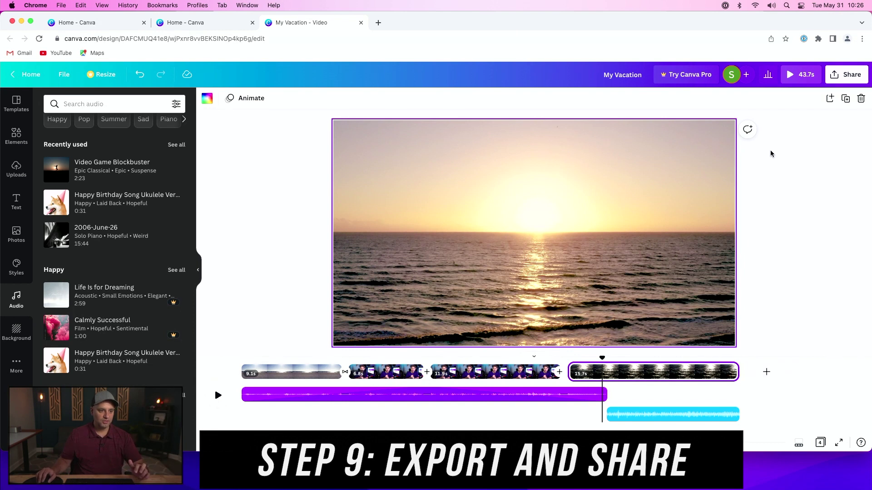
pyautogui.click(805, 79)
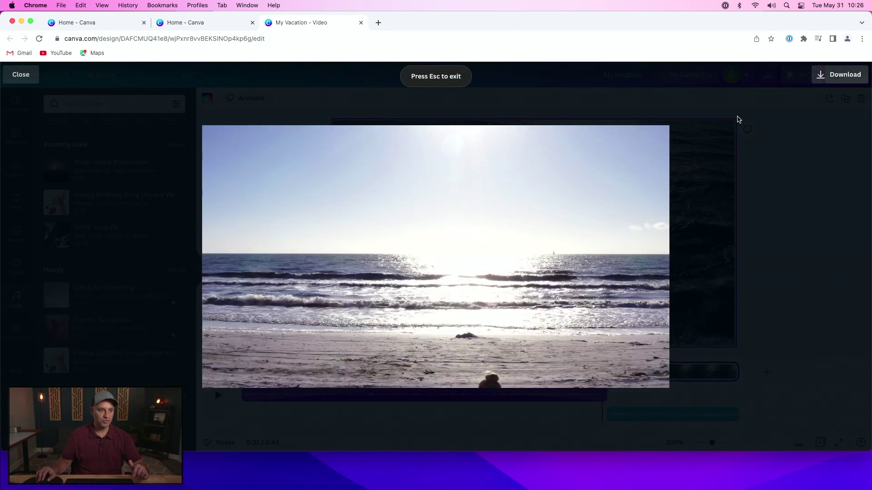
pyautogui.press('Escape')
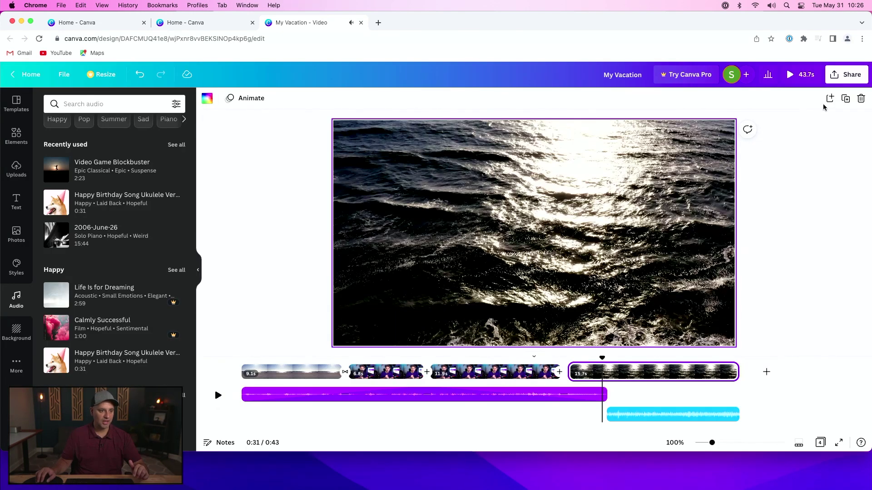
# Examine the available download file types and the social networks the design can be shared to.
pyautogui.click(837, 78)
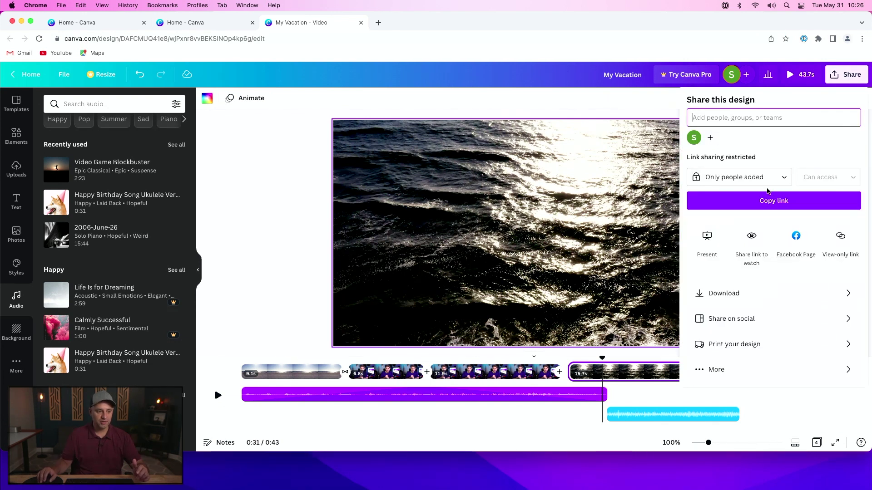
pyautogui.click(835, 294)
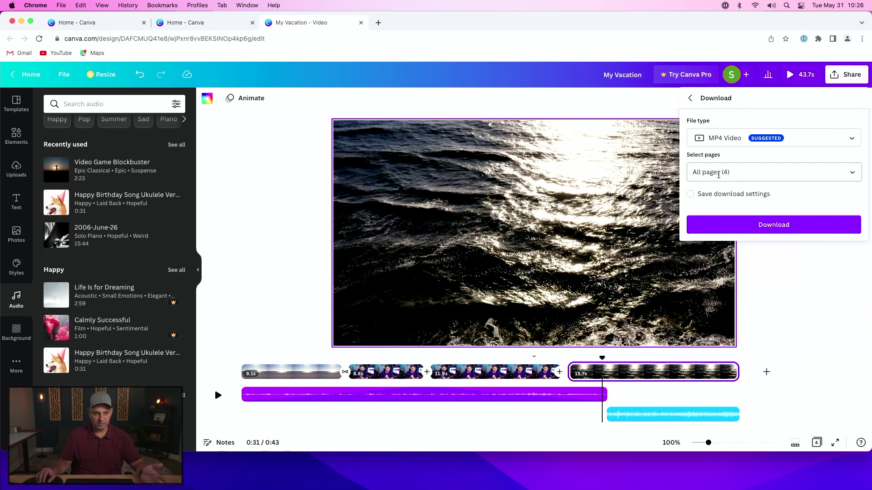
pyautogui.click(741, 143)
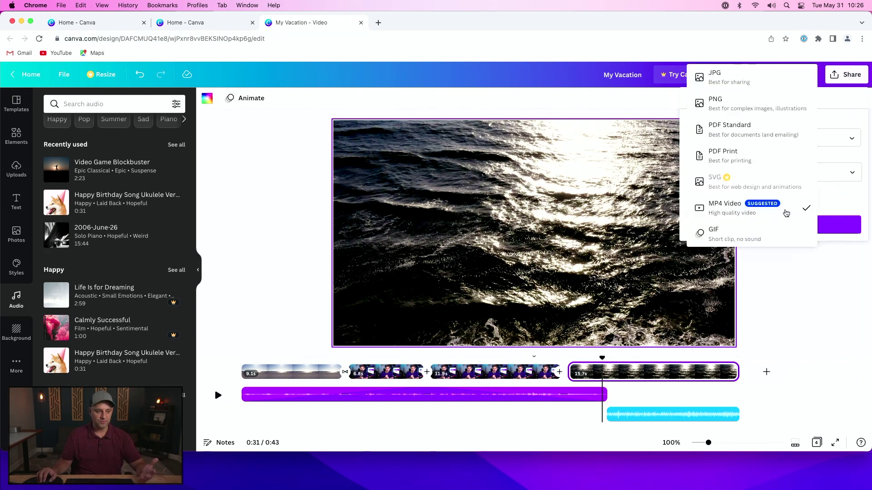
pyautogui.click(817, 249)
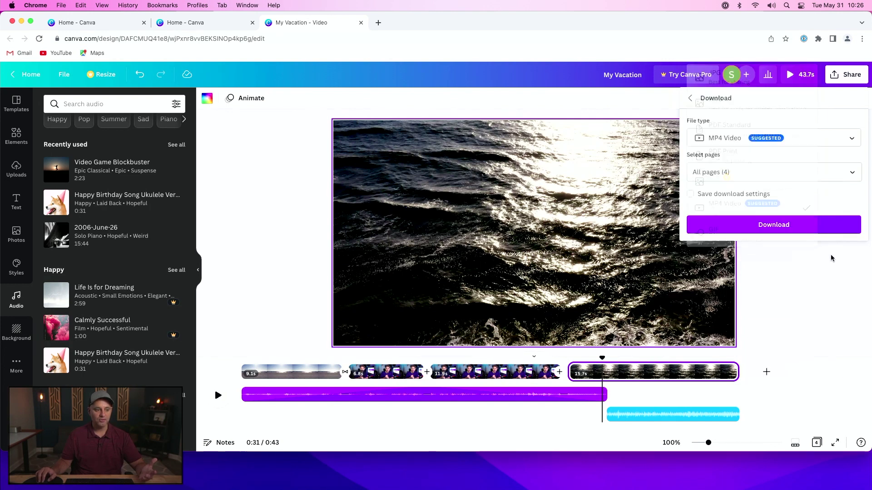
pyautogui.click(689, 98)
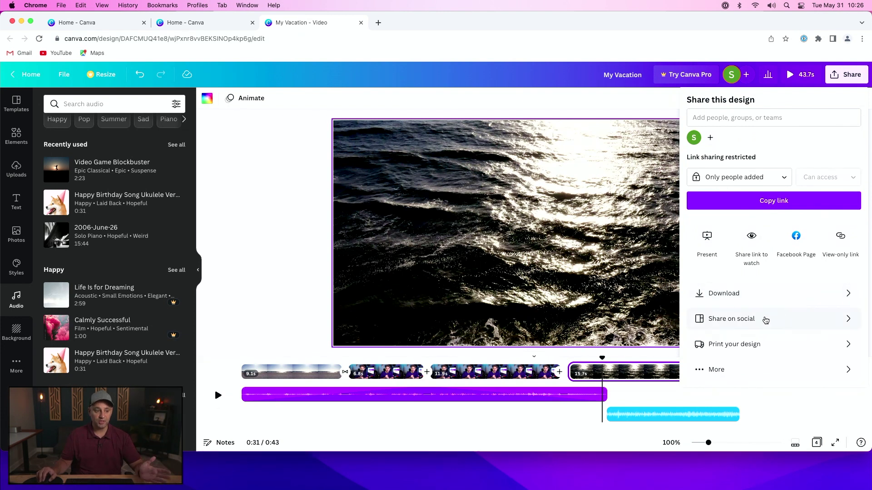
pyautogui.click(838, 320)
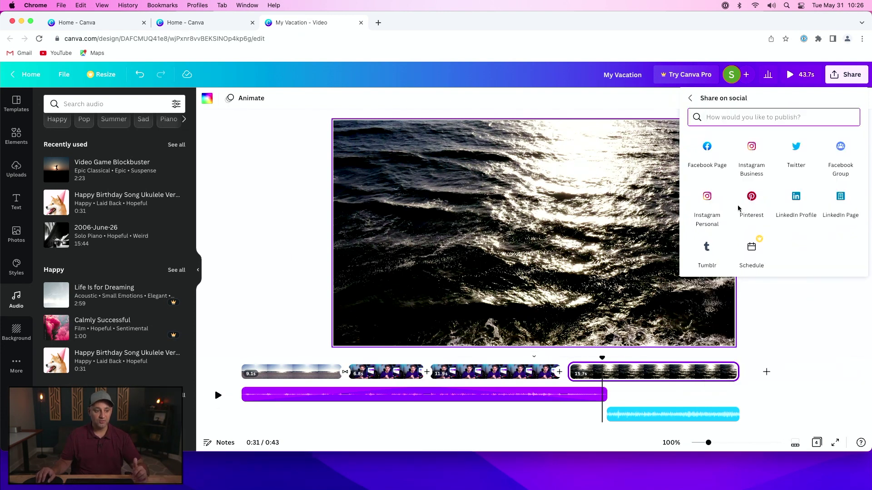
pyautogui.click(690, 98)
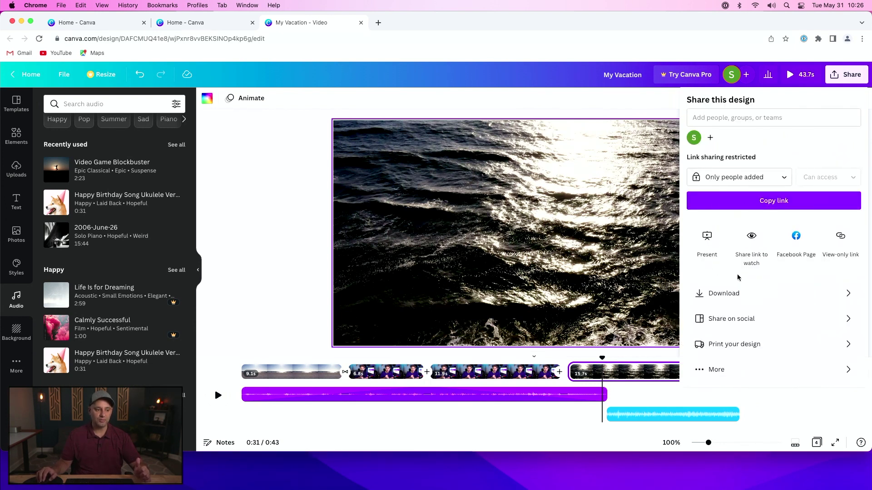
# Download all pages of the design as an MP4 video.
pyautogui.click(736, 295)
pyautogui.click(780, 232)
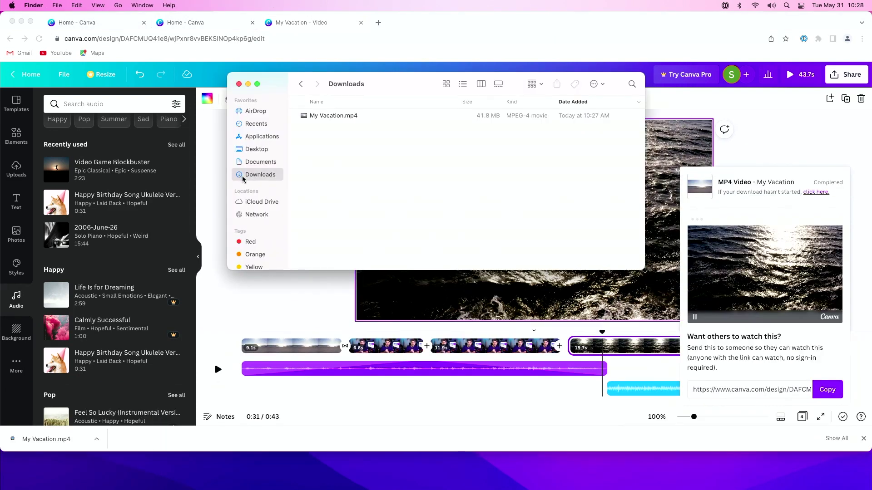
# Preview the downloaded My Vacation.mp4 from the Downloads folder in Finder and scrub through it.
pyautogui.click(329, 116)
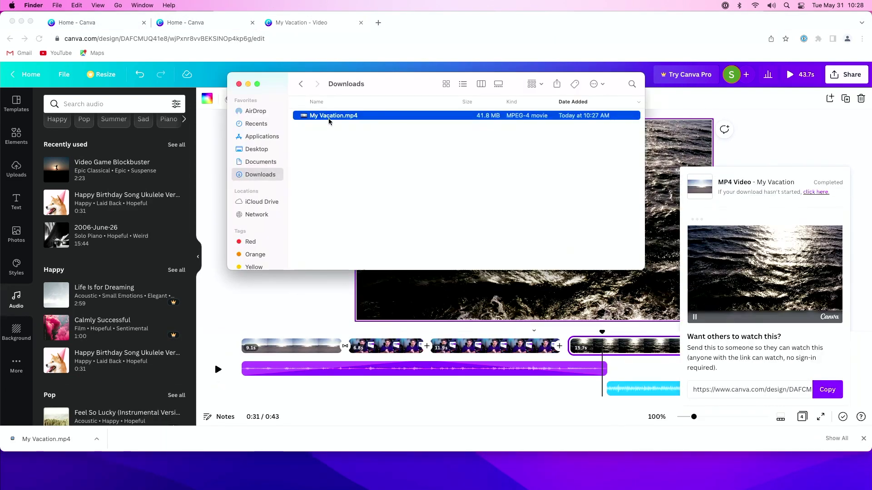
pyautogui.press('space')
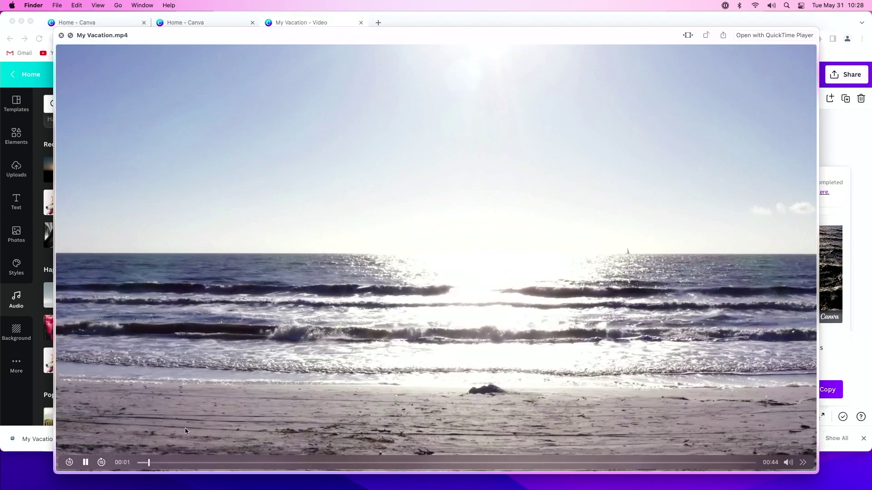
pyautogui.moveTo(234, 463); pyautogui.dragTo(162, 462)
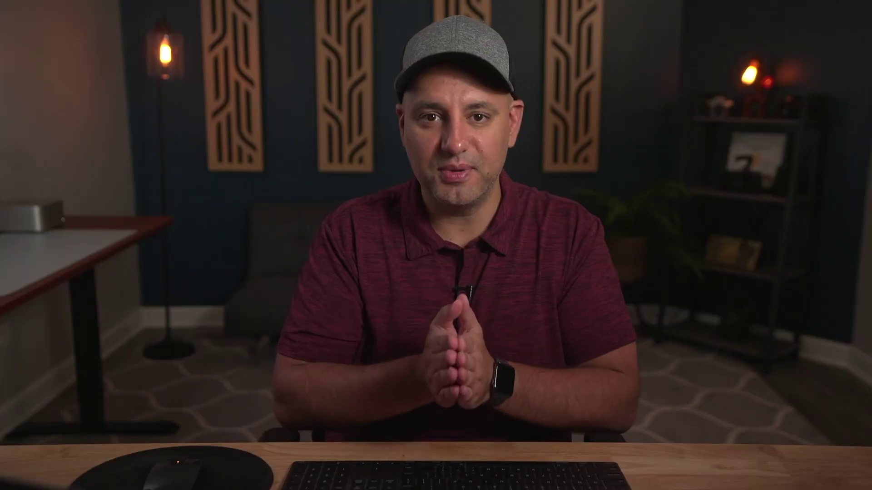